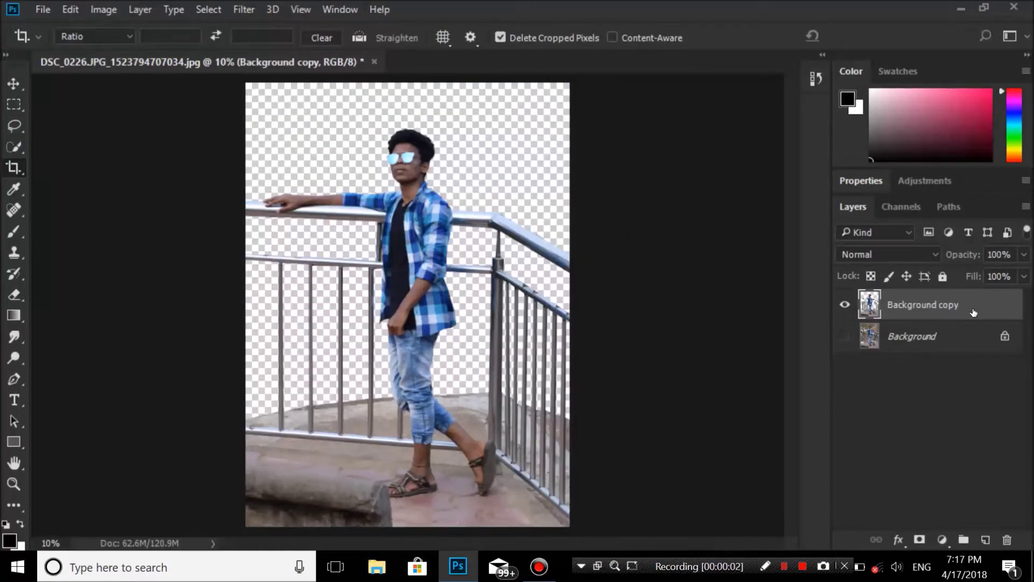
Step: Compare against the original Background layer, then select the cut-out Background copy layer
{"action": "left_click", "coordinate": [244, 9]}
{"action": "left_click", "coordinate": [910, 336]}
{"action": "left_click", "coordinate": [844, 336]}
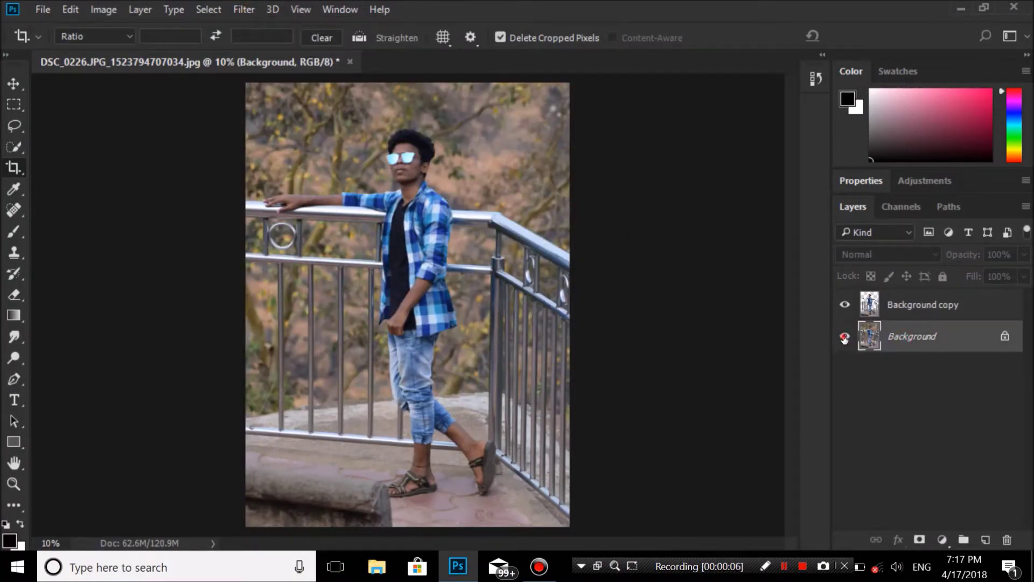
{"action": "left_click", "coordinate": [844, 337]}
{"action": "left_click", "coordinate": [965, 310]}
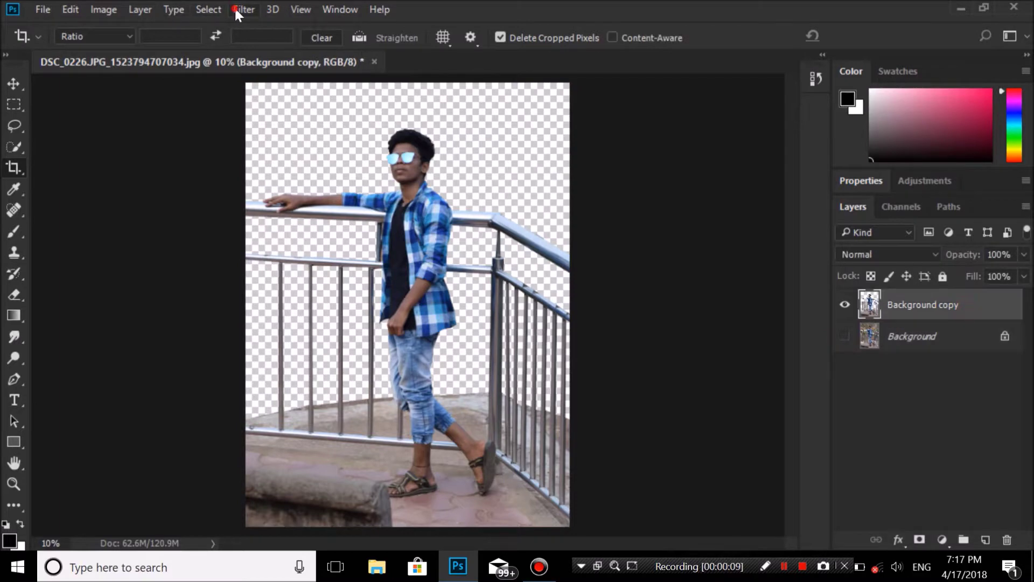
Step: In Camera Raw, pull Highlights to -63, lift Shadows and Blacks, and lower Whites
{"action": "left_click", "coordinate": [237, 9]}
{"action": "left_click", "coordinate": [271, 101]}
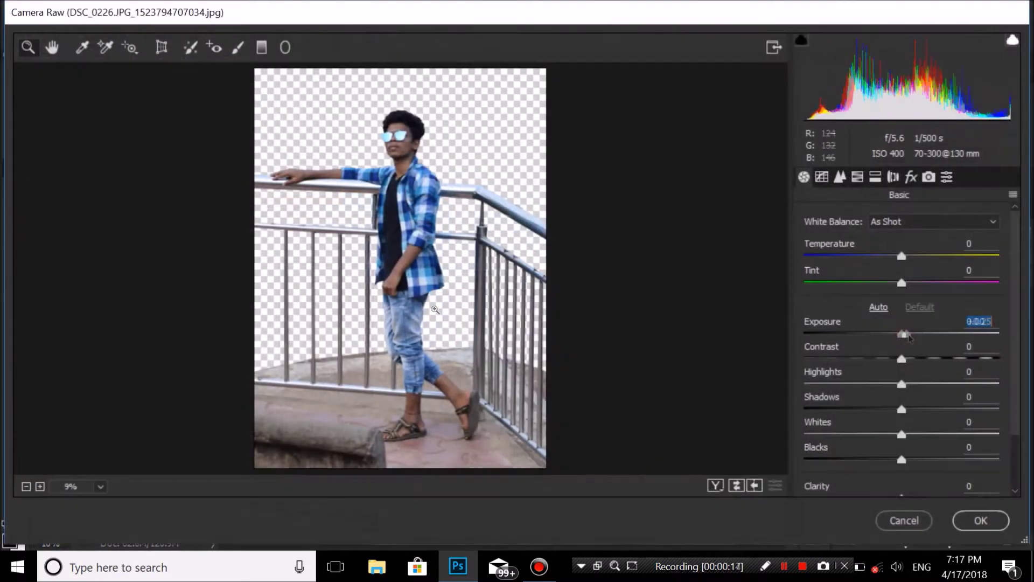
{"action": "left_click_drag", "start_coordinate": [901, 384], "coordinate": [840, 384]}
{"action": "left_click_drag", "start_coordinate": [902, 409], "coordinate": [960, 409]}
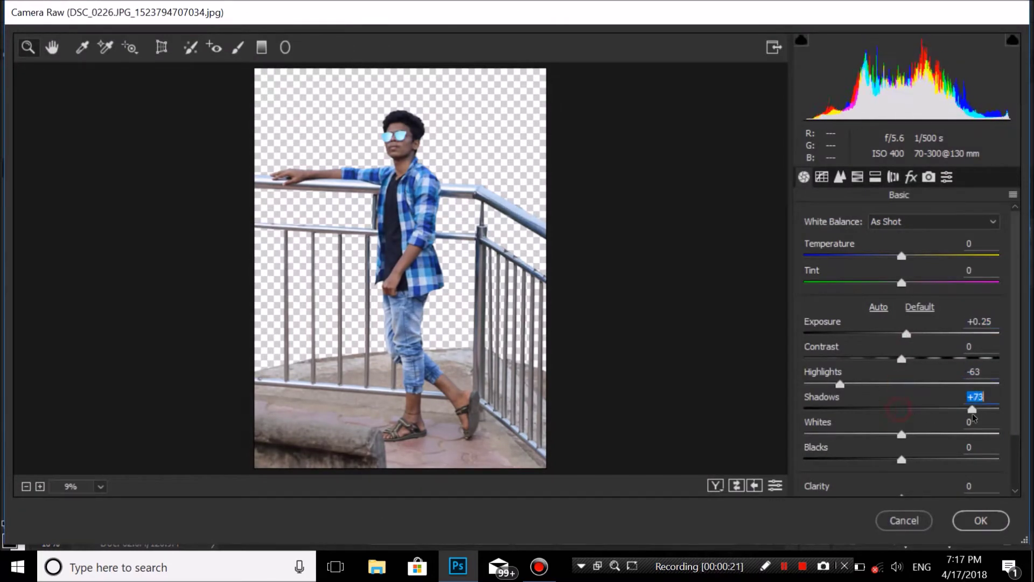
{"action": "mouse_move", "coordinate": [901, 434]}
{"action": "left_mouse_down"}
{"action": "mouse_move", "coordinate": [884, 434]}
{"action": "mouse_move", "coordinate": [918, 461]}
{"action": "mouse_move", "coordinate": [909, 434]}
{"action": "mouse_move", "coordinate": [912, 457]}
{"action": "left_mouse_up"}
{"action": "left_click", "coordinate": [883, 434]}
Step: Raise the top point of the Camera Raw Point curve and apply the grade
{"action": "scroll", "coordinate": [1016, 425], "scroll_direction": "down", "scroll_amount": 2}
{"action": "left_click", "coordinate": [840, 177]}
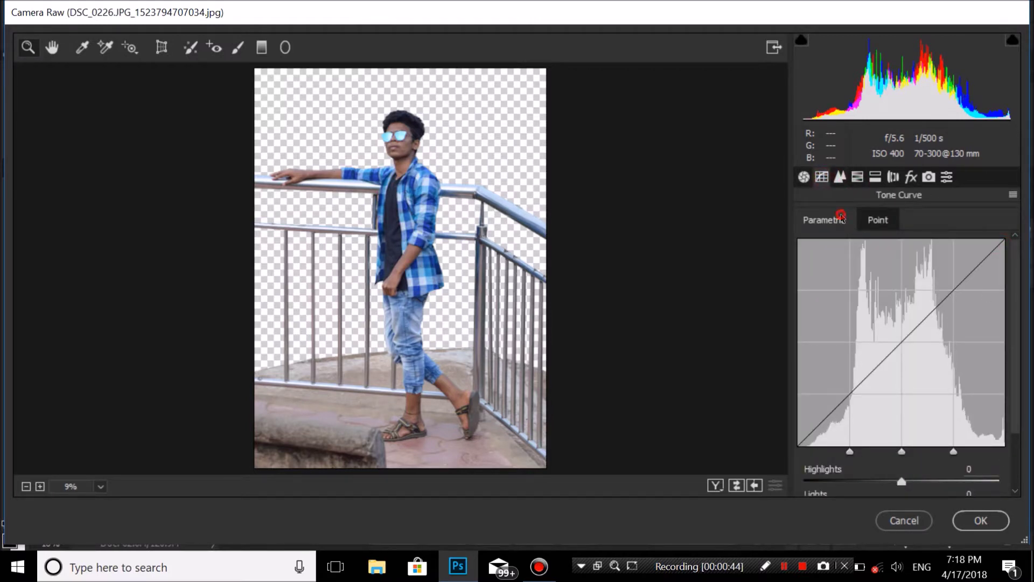
{"action": "left_click", "coordinate": [878, 221]}
{"action": "left_click", "coordinate": [1005, 294]}
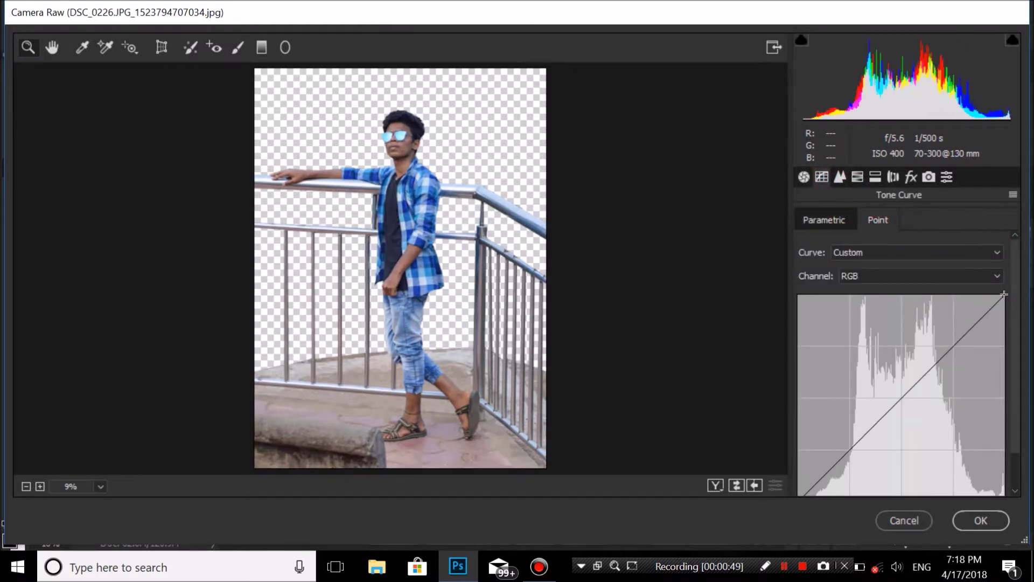
{"action": "left_click", "coordinate": [970, 525]}
Step: Check the graded cut-out against the original, cancel an accidental crop, and launch Color Efex Pro 4
{"action": "left_click", "coordinate": [846, 336]}
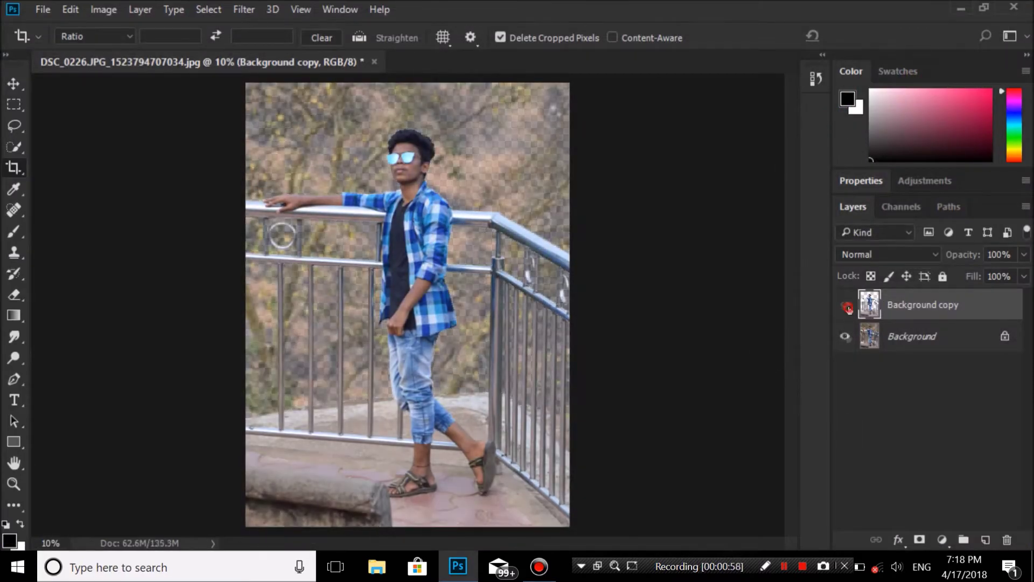
{"action": "left_click", "coordinate": [845, 336]}
{"action": "left_click_drag", "start_coordinate": [408, 83], "coordinate": [398, 80]}
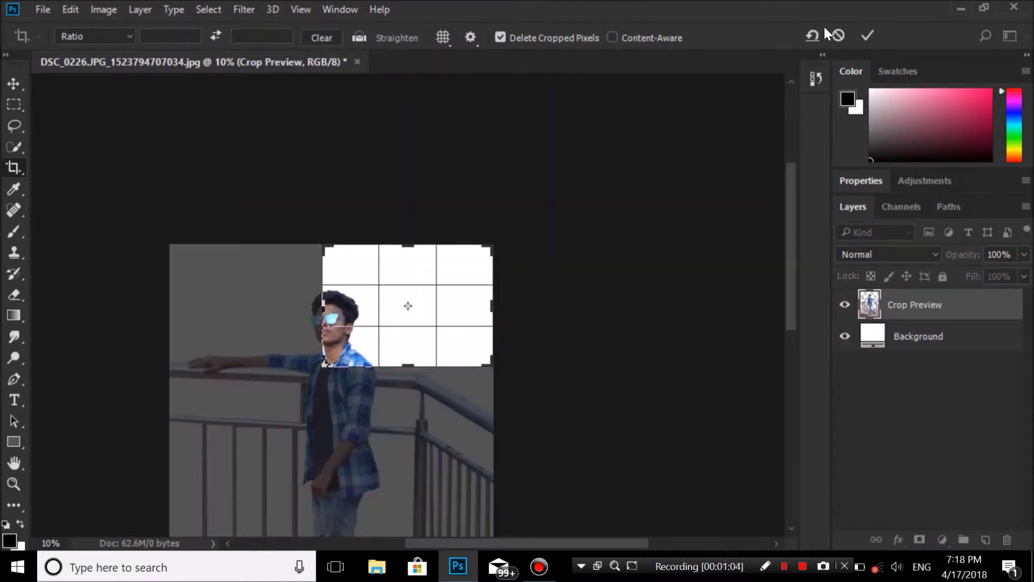
{"action": "left_click", "coordinate": [838, 36]}
{"action": "left_click", "coordinate": [244, 9]}
{"action": "mouse_move", "coordinate": [275, 349]}
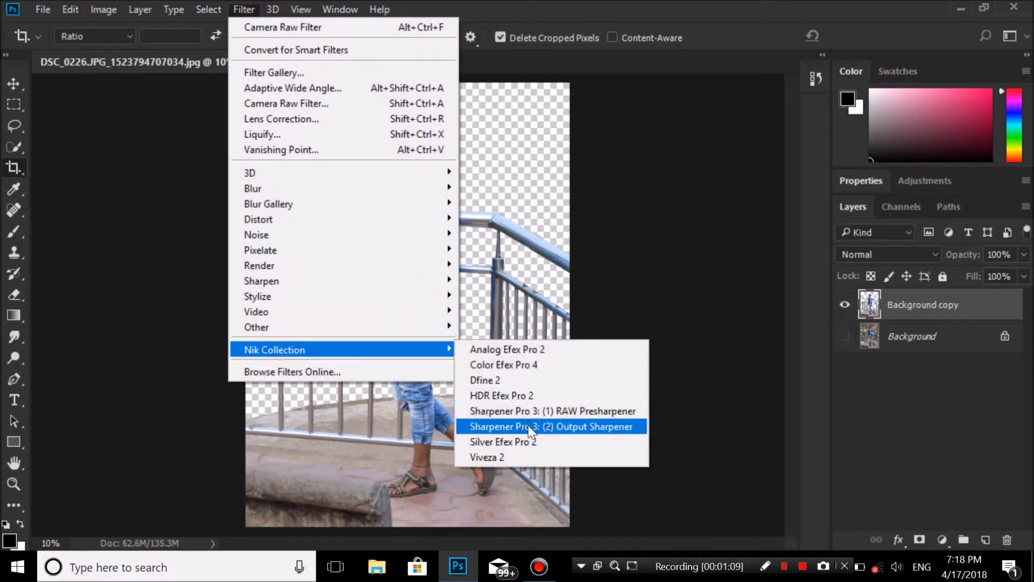
{"action": "left_click", "coordinate": [531, 367]}
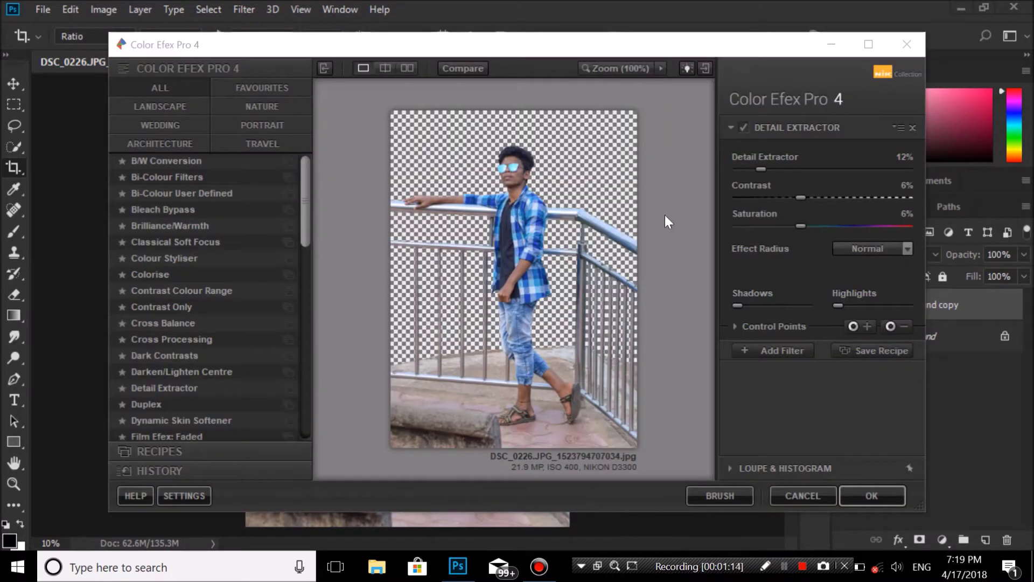
Step: Weaken Detail Extractor, switch to Contrast Colour Range, test and remove Glamour Glow, then apply
{"action": "left_click_drag", "start_coordinate": [753, 170], "coordinate": [751, 166]}
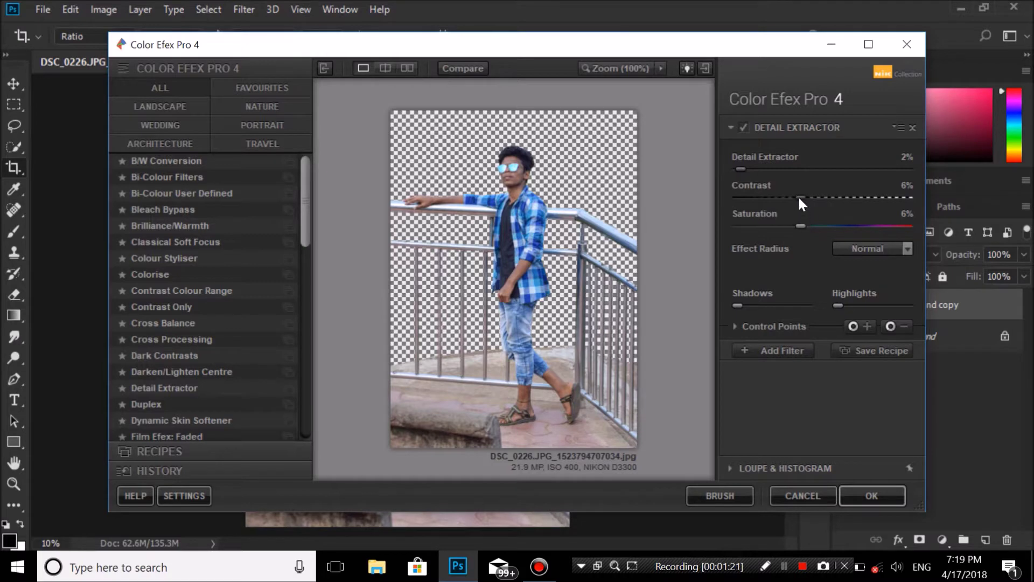
{"action": "left_click_drag", "start_coordinate": [797, 197], "coordinate": [794, 197]}
{"action": "left_click", "coordinate": [220, 290]}
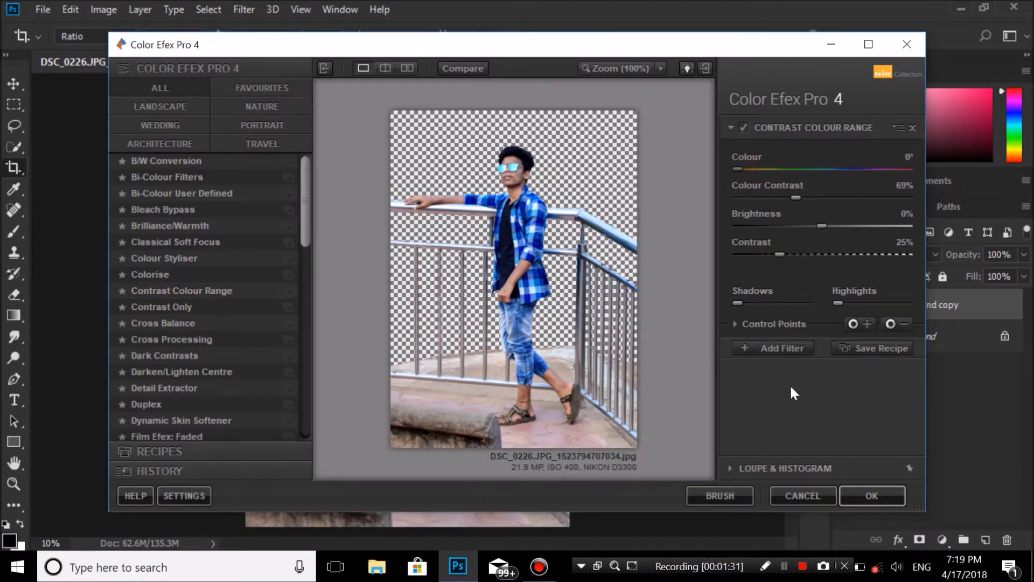
{"action": "left_click", "coordinate": [776, 350]}
{"action": "left_click_drag", "start_coordinate": [308, 211], "coordinate": [311, 277]}
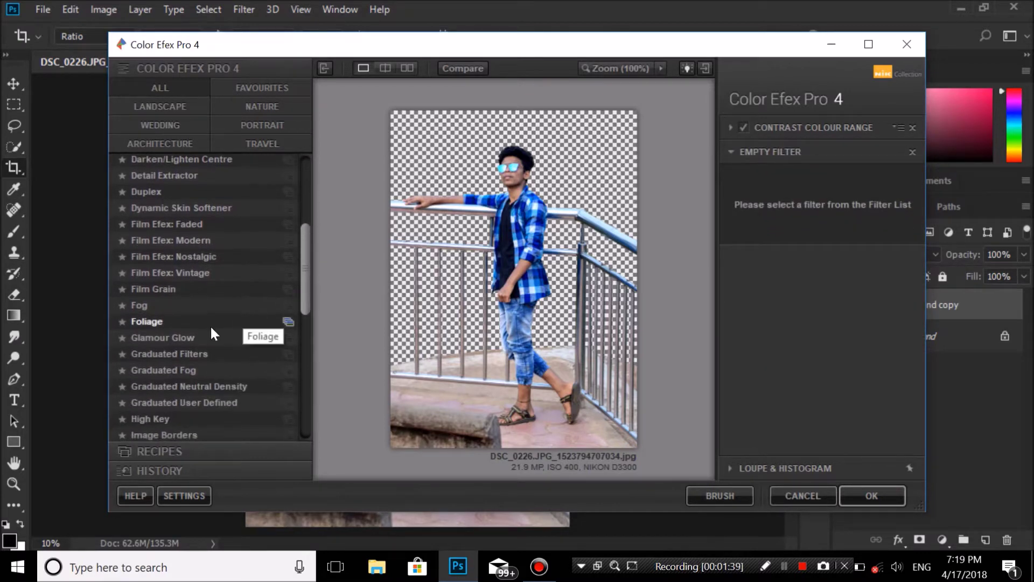
{"action": "left_click", "coordinate": [209, 335]}
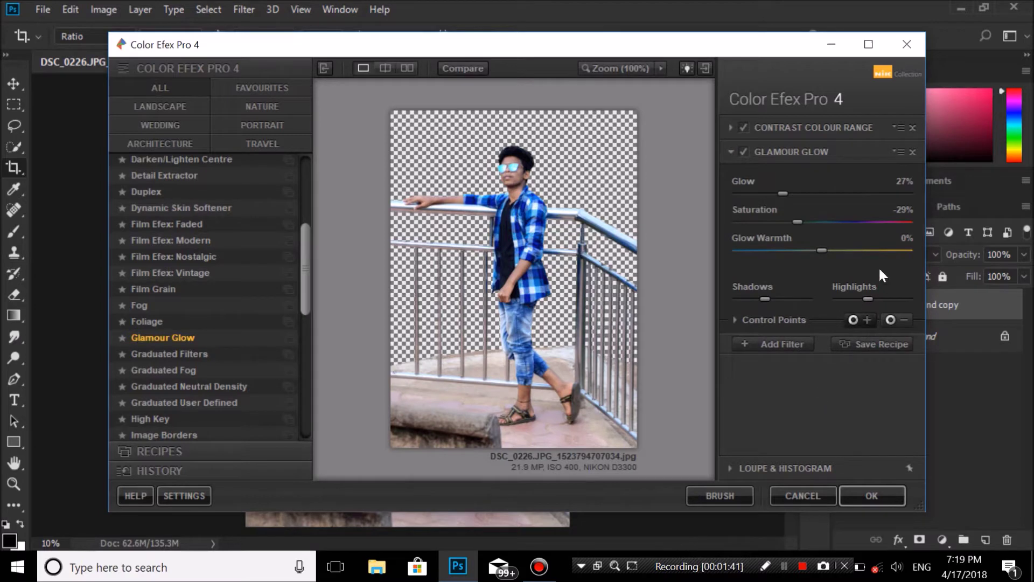
{"action": "left_click", "coordinate": [912, 152]}
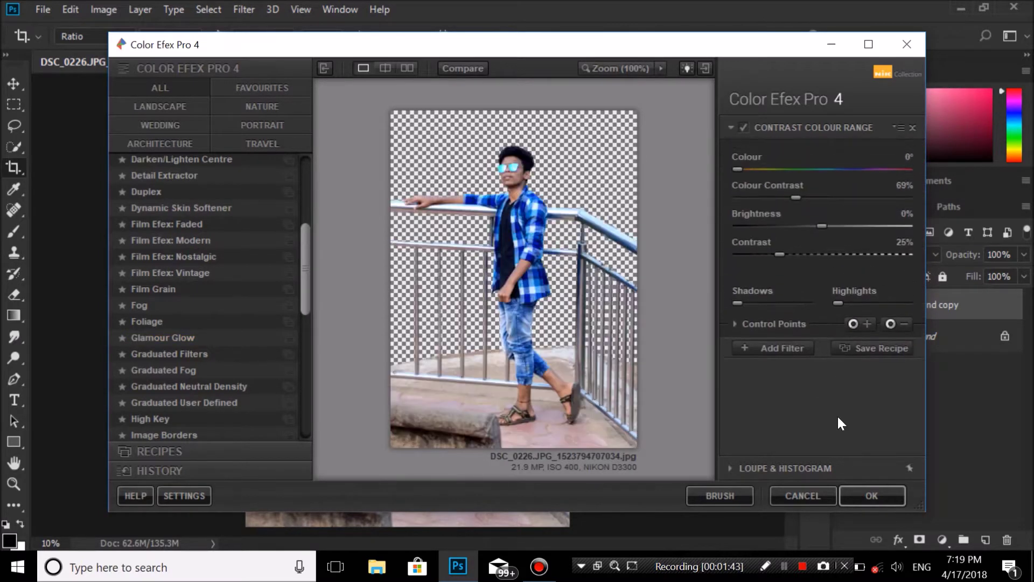
{"action": "left_click", "coordinate": [869, 490]}
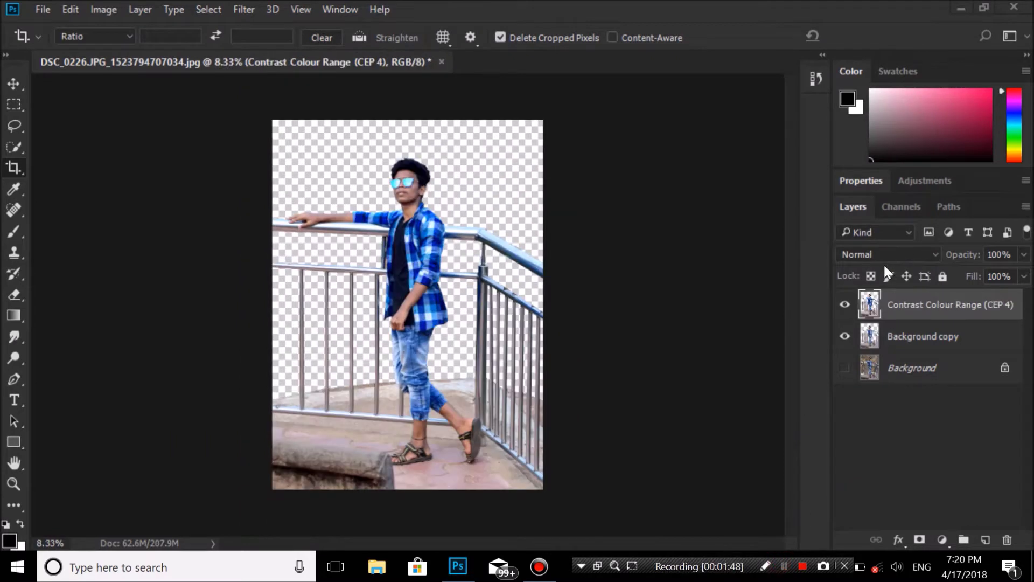
Step: Fade the top graded layer to about 61% opacity, comparing it with the layer hidden
{"action": "left_click", "coordinate": [844, 306]}
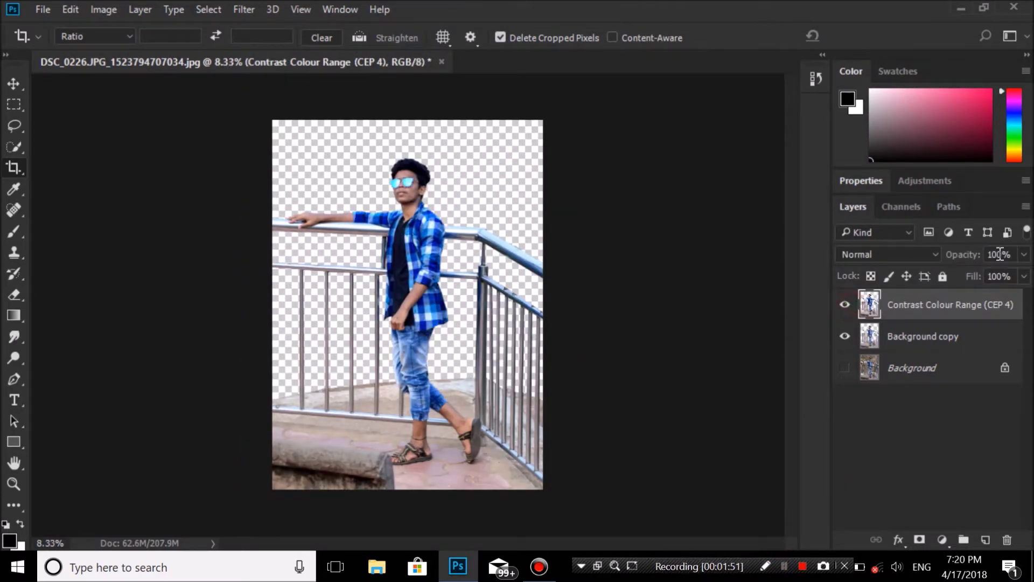
{"action": "left_click_drag", "start_coordinate": [1024, 255], "coordinate": [994, 273]}
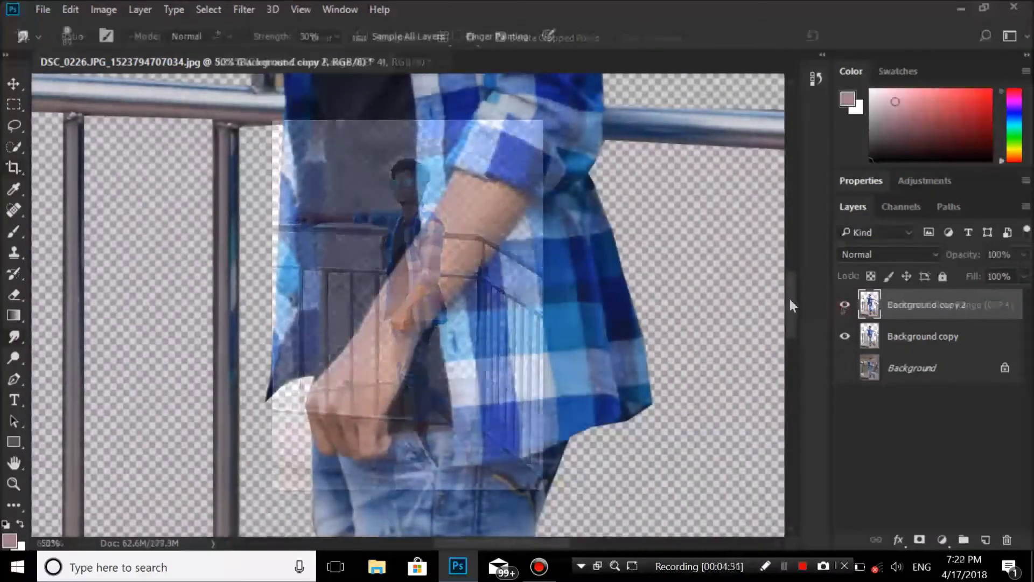
{"action": "left_click", "coordinate": [845, 304]}
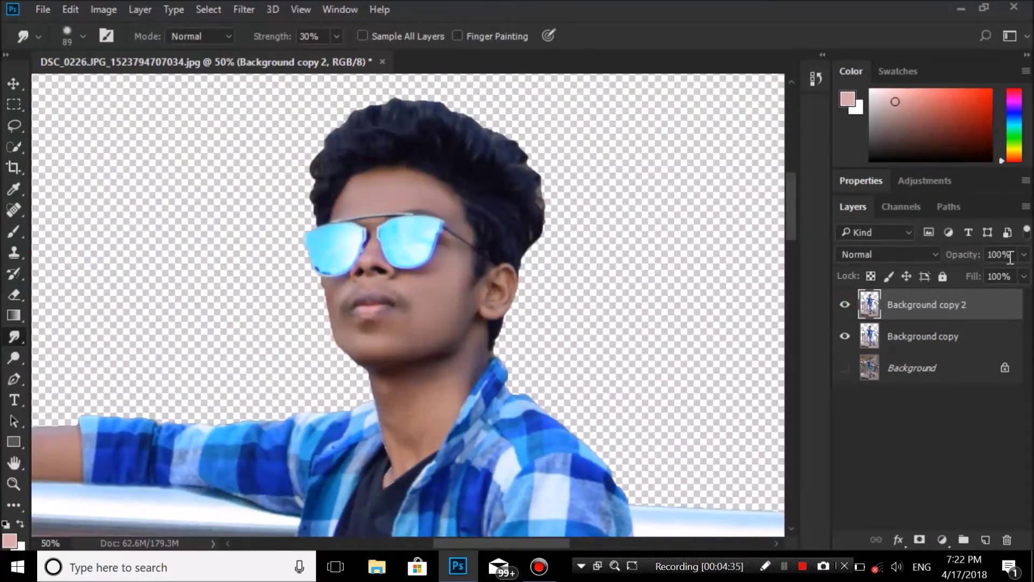
{"action": "mouse_move", "coordinate": [1025, 254]}
{"action": "left_mouse_down"}
{"action": "mouse_move", "coordinate": [989, 274]}
{"action": "mouse_move", "coordinate": [999, 275]}
{"action": "left_mouse_up"}
{"action": "left_click", "coordinate": [974, 307]}
{"action": "right_click", "coordinate": [958, 309]}
{"action": "left_click", "coordinate": [577, 290]}
{"action": "key", "text": "ctrl+minus"}
{"action": "key", "text": "ctrl+minus"}
{"action": "key", "text": "ctrl+minus"}
{"action": "key", "text": "ctrl+minus"}
{"action": "key", "text": "ctrl+plus"}
{"action": "key", "text": "ctrl+plus"}
{"action": "key", "text": "ctrl+plus"}
{"action": "left_click_drag", "start_coordinate": [793, 280], "coordinate": [793, 216]}
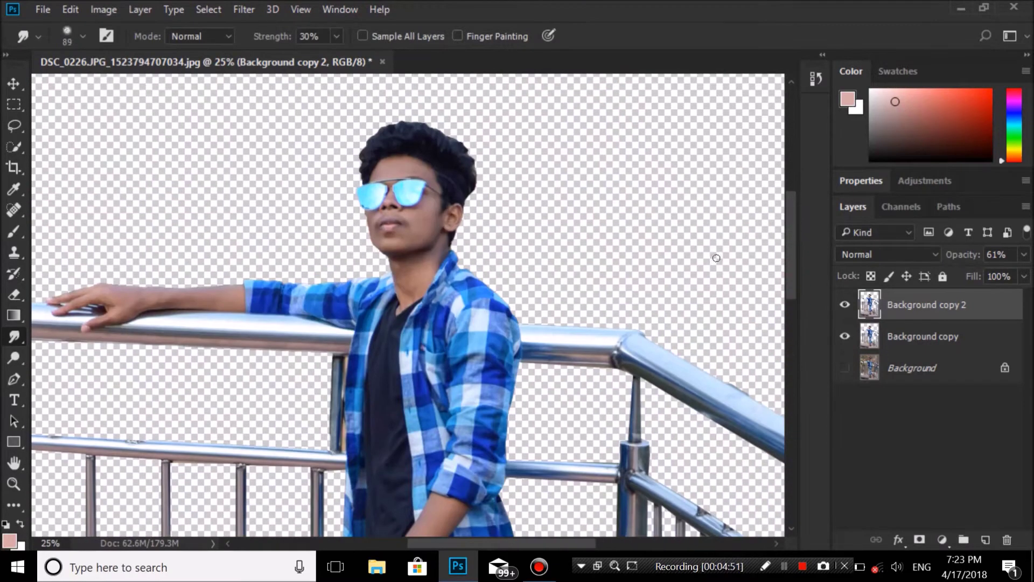
{"action": "left_click", "coordinate": [1025, 255]}
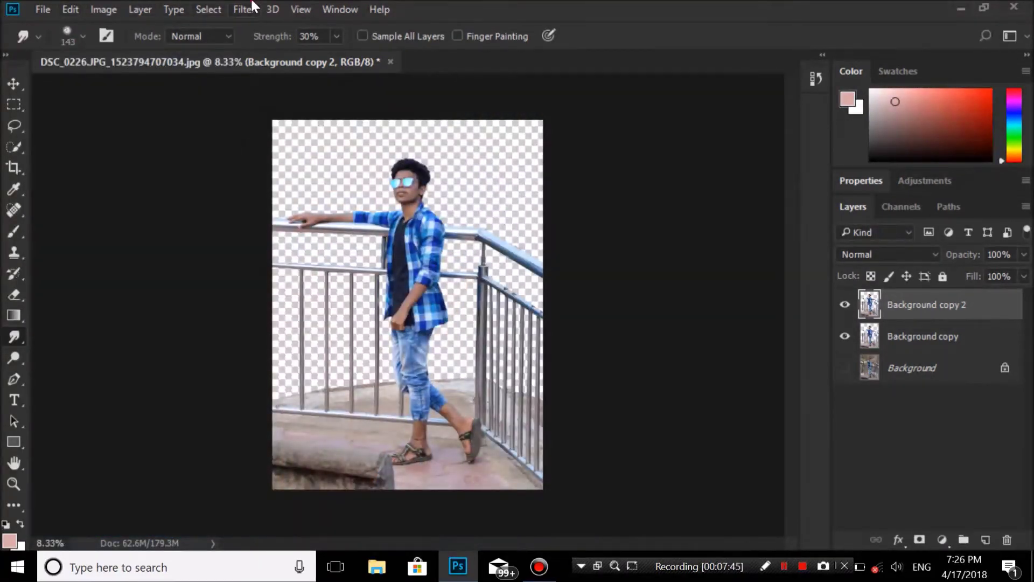
Step: Reopen Camera Raw on Background copy 2 with Exposure +0.10 and Contrast +2
{"action": "left_click", "coordinate": [244, 10]}
{"action": "left_click", "coordinate": [291, 113]}
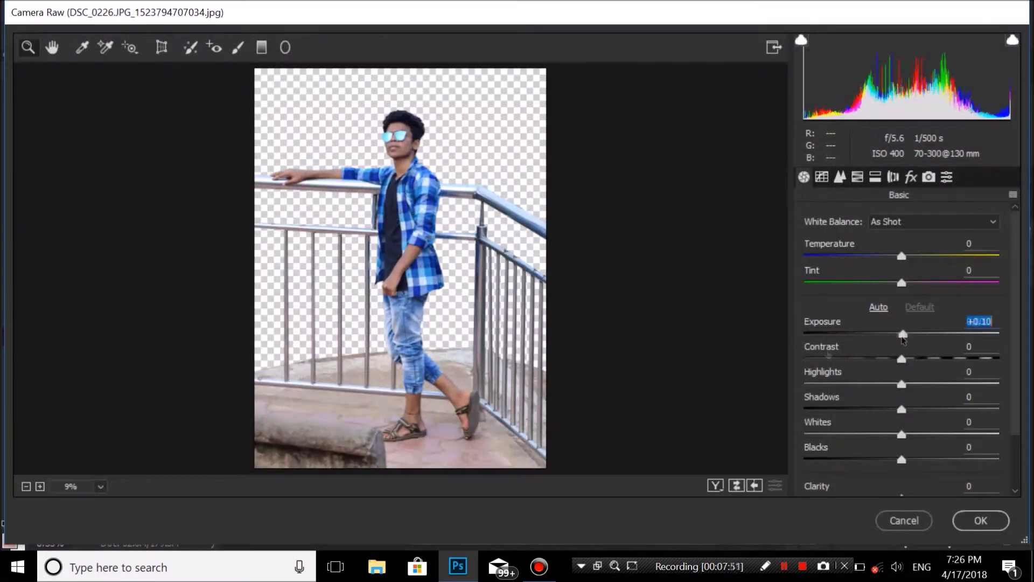
{"action": "mouse_move", "coordinate": [902, 334]}
{"action": "left_mouse_down"}
{"action": "mouse_move", "coordinate": [906, 363]}
{"action": "mouse_move", "coordinate": [778, 389]}
{"action": "left_mouse_up"}
Step: Set Highlights -13, Shadows +11, Whites -11, Blacks +6, Clarity 0 and Vibrance +3
{"action": "left_click_drag", "start_coordinate": [902, 409], "coordinate": [1001, 409]}
{"action": "left_click", "coordinate": [887, 384]}
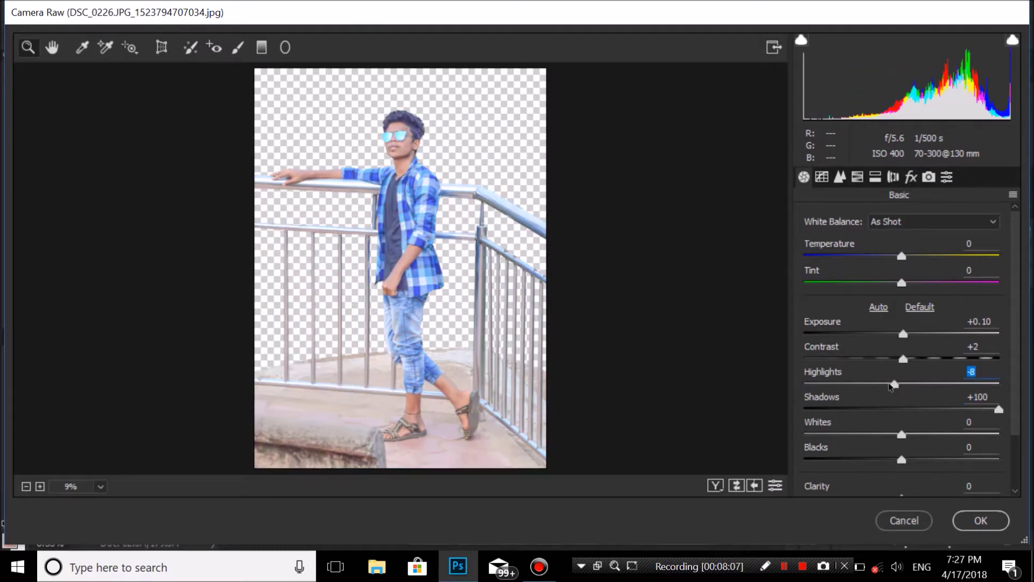
{"action": "left_click", "coordinate": [928, 409]}
{"action": "left_click", "coordinate": [912, 409]}
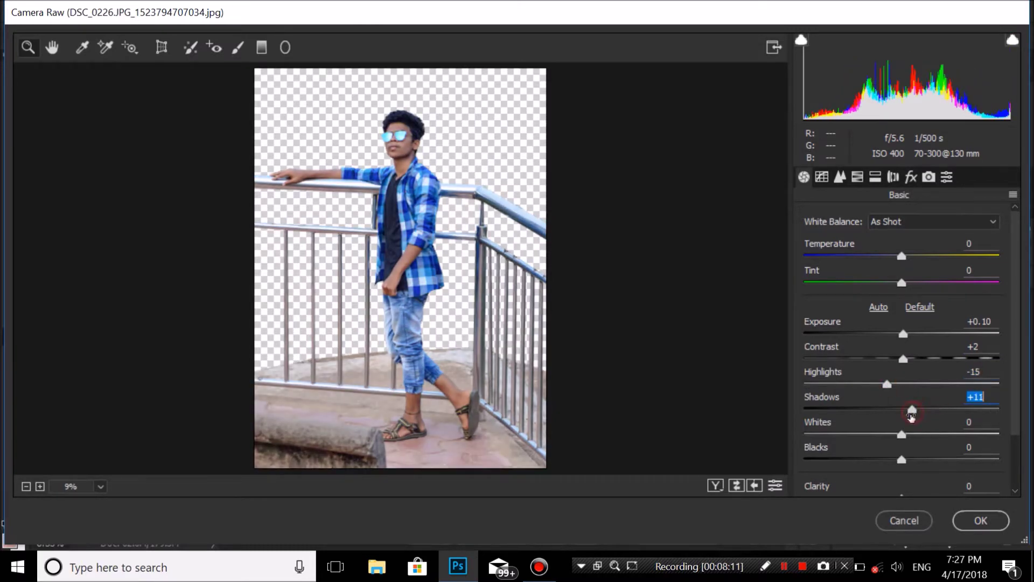
{"action": "left_click", "coordinate": [889, 384]}
{"action": "left_click_drag", "start_coordinate": [901, 434], "coordinate": [893, 439]}
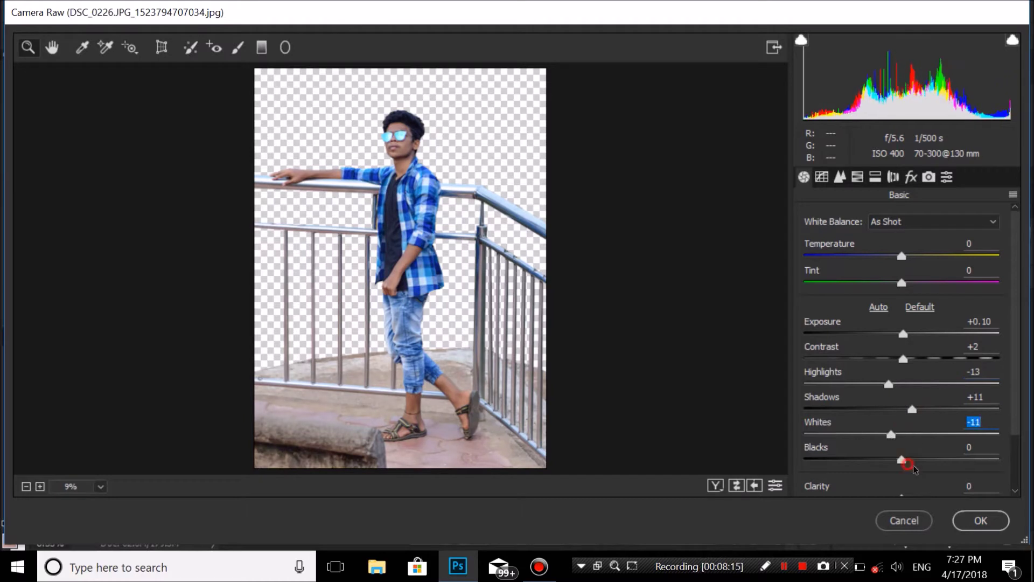
{"action": "left_click", "coordinate": [907, 460]}
{"action": "scroll", "coordinate": [916, 431], "scroll_direction": "down", "scroll_amount": 3}
{"action": "left_click", "coordinate": [917, 438]}
{"action": "double_click", "coordinate": [917, 438]}
{"action": "left_click_drag", "start_coordinate": [902, 457], "coordinate": [904, 456]}
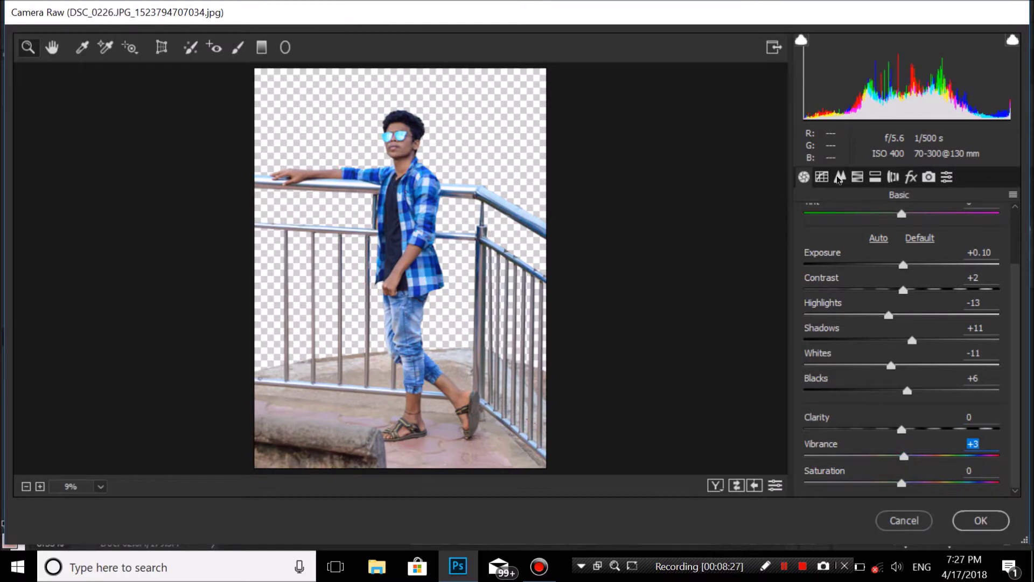
Step: In HSL, brighten oranges slightly and set saturation to Oranges +19, Reds +48
{"action": "left_click", "coordinate": [857, 177]}
{"action": "left_click_drag", "start_coordinate": [902, 331], "coordinate": [905, 331]}
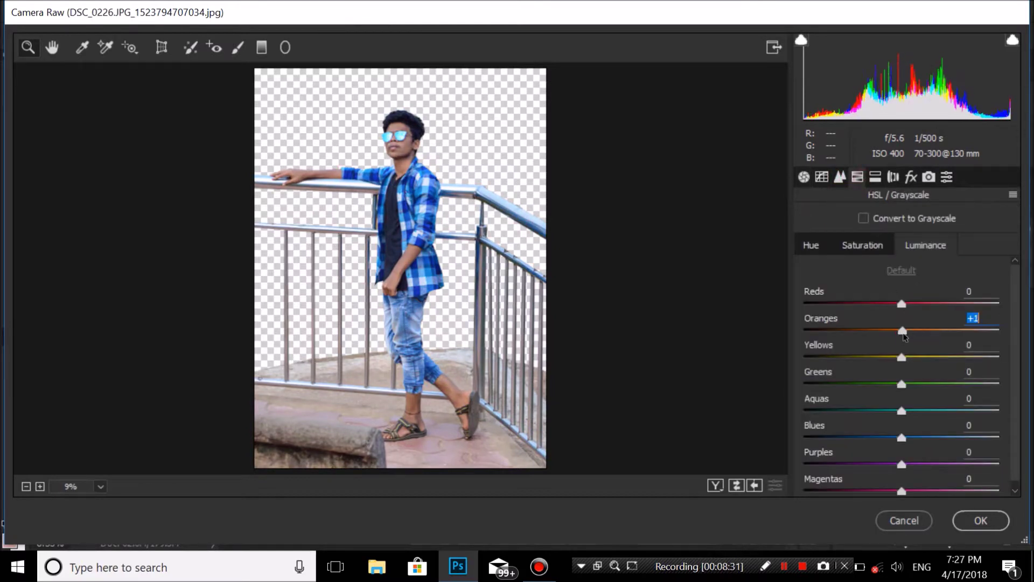
{"action": "left_click", "coordinate": [872, 247]}
{"action": "mouse_move", "coordinate": [902, 330]}
{"action": "left_mouse_down"}
{"action": "mouse_move", "coordinate": [968, 330]}
{"action": "mouse_move", "coordinate": [946, 333]}
{"action": "left_mouse_up"}
{"action": "left_click", "coordinate": [927, 332]}
{"action": "left_click", "coordinate": [920, 331]}
{"action": "mouse_move", "coordinate": [900, 305]}
{"action": "left_mouse_down"}
{"action": "mouse_move", "coordinate": [948, 304]}
{"action": "mouse_move", "coordinate": [917, 322]}
{"action": "left_mouse_up"}
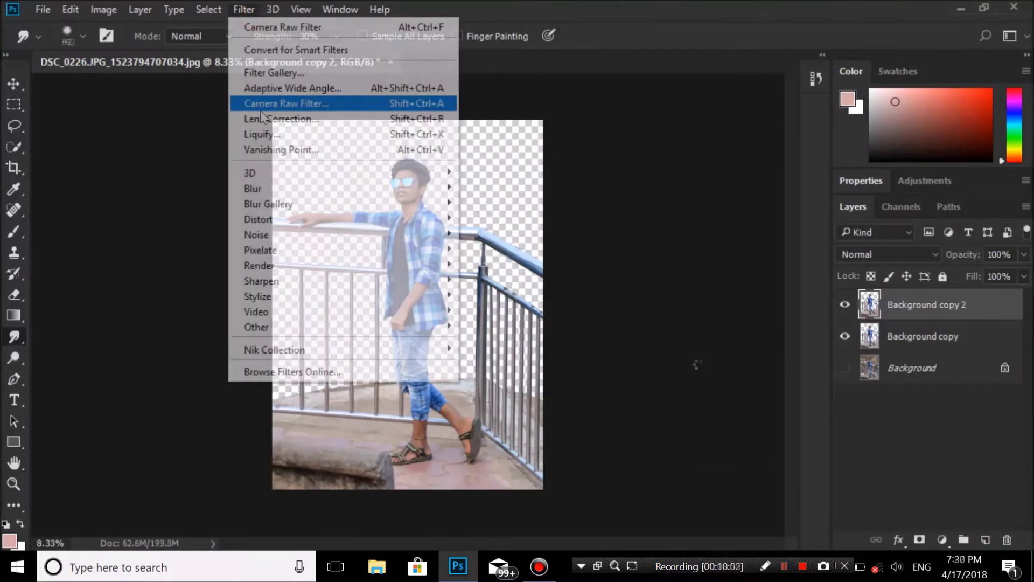
Step: Open Camera Raw with Ctrl+Shift+A and slightly raise the orange luminance
{"action": "key", "text": "ctrl+shift+a"}
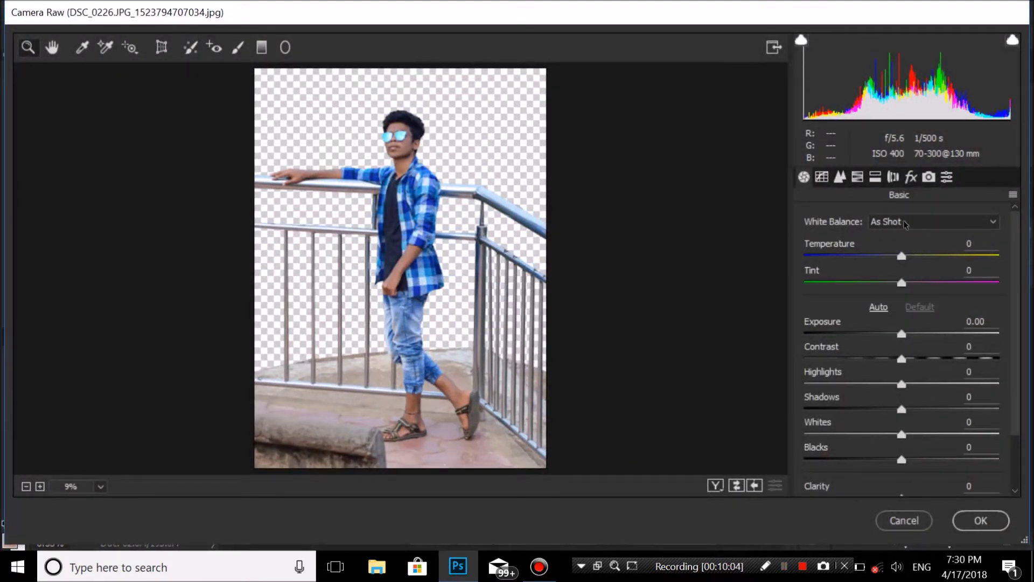
{"action": "left_click", "coordinate": [857, 177]}
{"action": "left_click", "coordinate": [926, 245]}
{"action": "left_click_drag", "start_coordinate": [902, 329], "coordinate": [906, 329]}
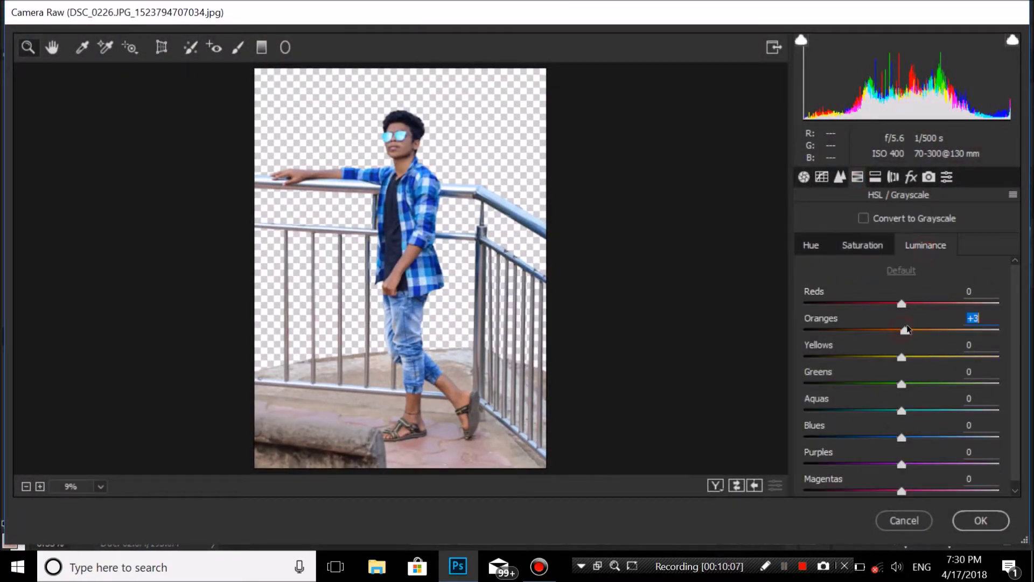
{"action": "left_click_drag", "start_coordinate": [907, 330], "coordinate": [909, 331]}
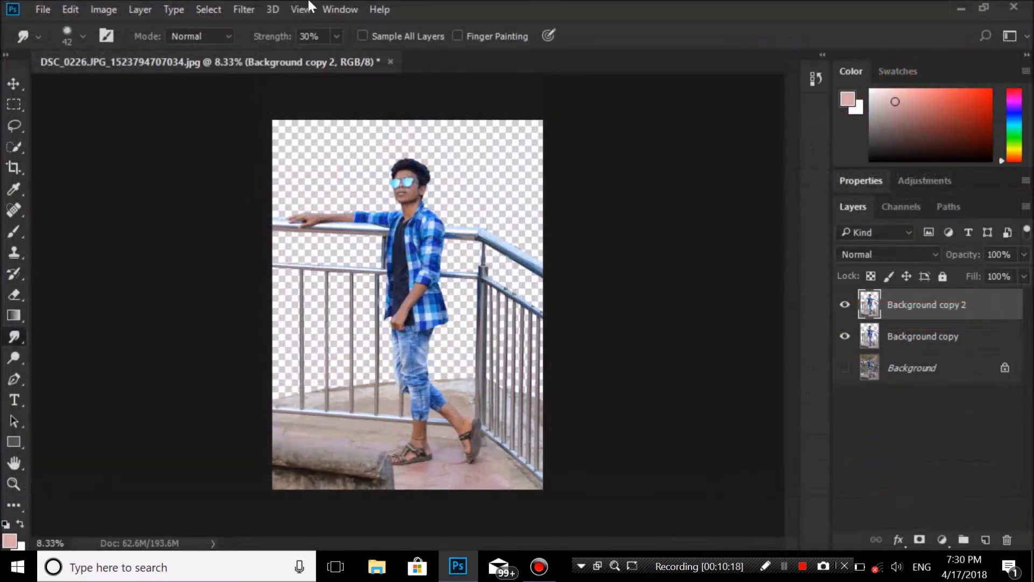
Step: In Camera Raw, set Sharpening Amount 21, Luminance noise reduction 5 and Temperature +5
{"action": "left_click", "coordinate": [244, 9]}
{"action": "left_click", "coordinate": [270, 103]}
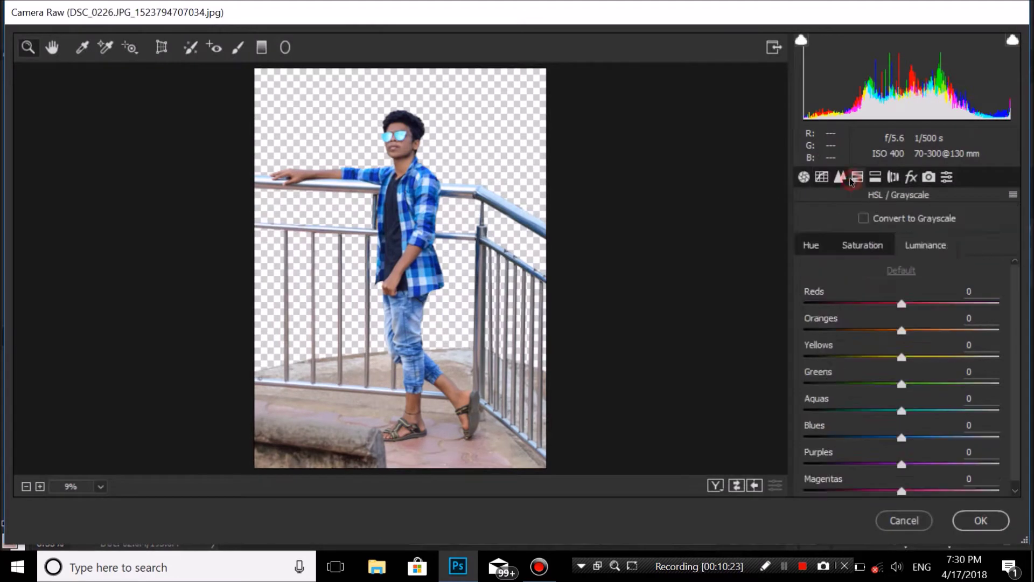
{"action": "left_click", "coordinate": [849, 180]}
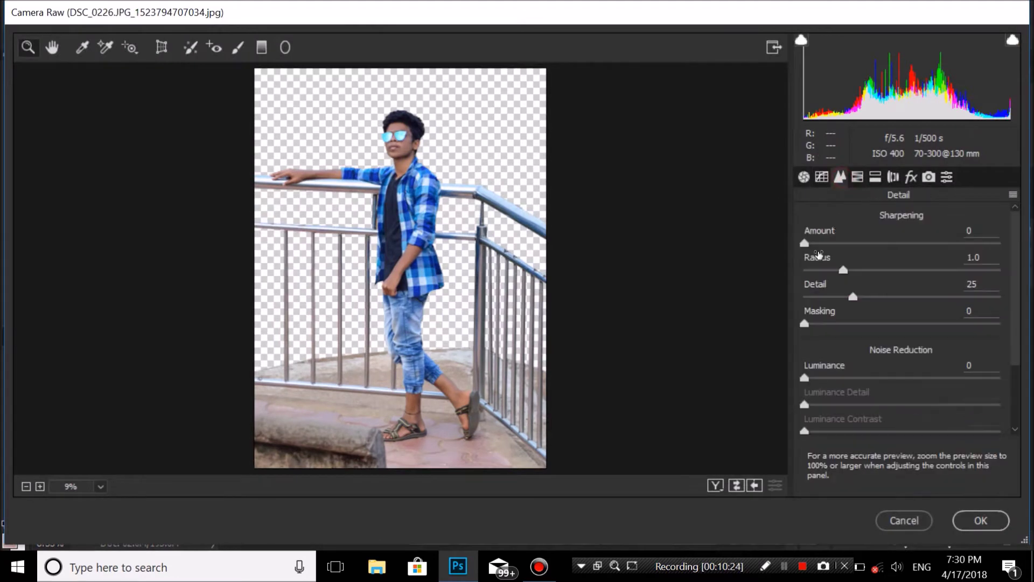
{"action": "left_click_drag", "start_coordinate": [818, 246], "coordinate": [831, 244]}
{"action": "left_click", "coordinate": [815, 380]}
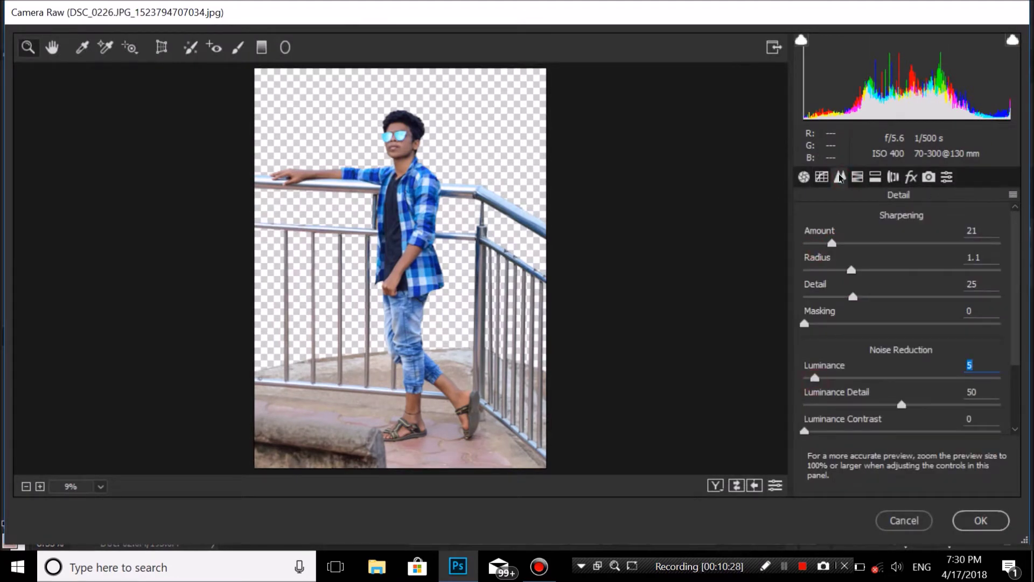
{"action": "left_click", "coordinate": [803, 178]}
{"action": "mouse_move", "coordinate": [902, 259]}
{"action": "left_mouse_down"}
{"action": "mouse_move", "coordinate": [922, 260]}
{"action": "mouse_move", "coordinate": [907, 261]}
{"action": "left_mouse_up"}
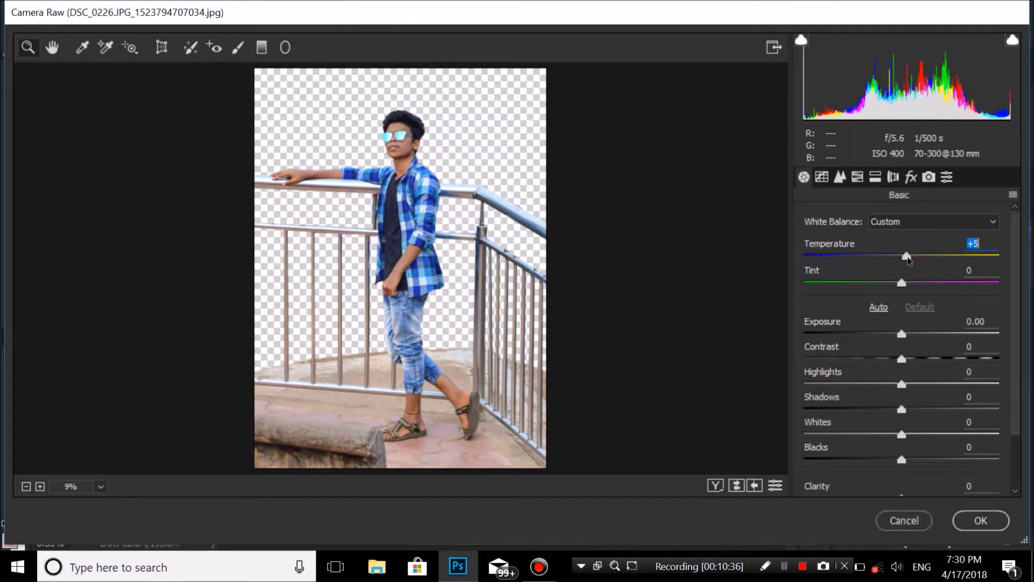
Step: Raise HSL saturation to Blues +38 and Magentas +7
{"action": "left_click", "coordinate": [855, 182]}
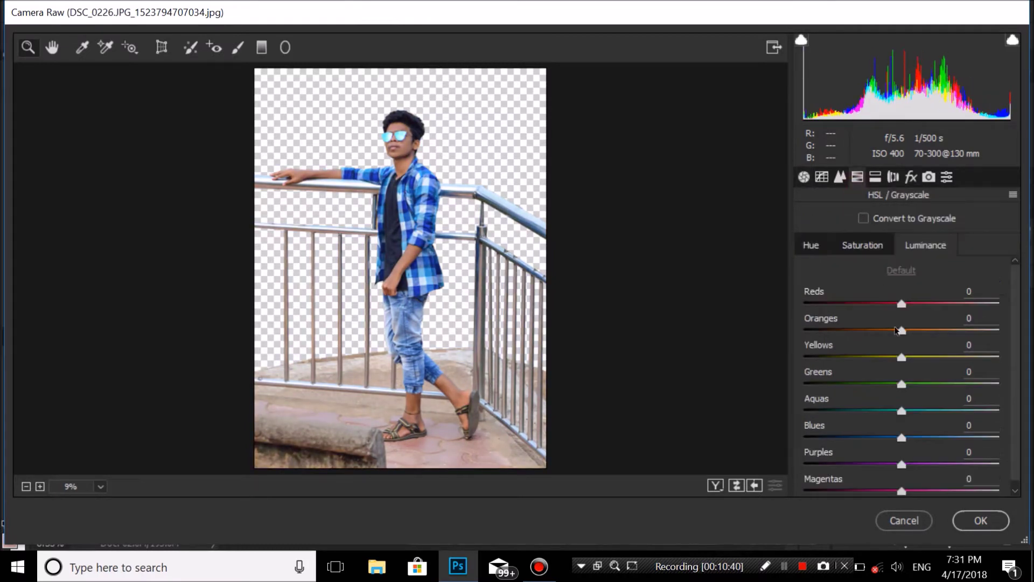
{"action": "left_click", "coordinate": [872, 250]}
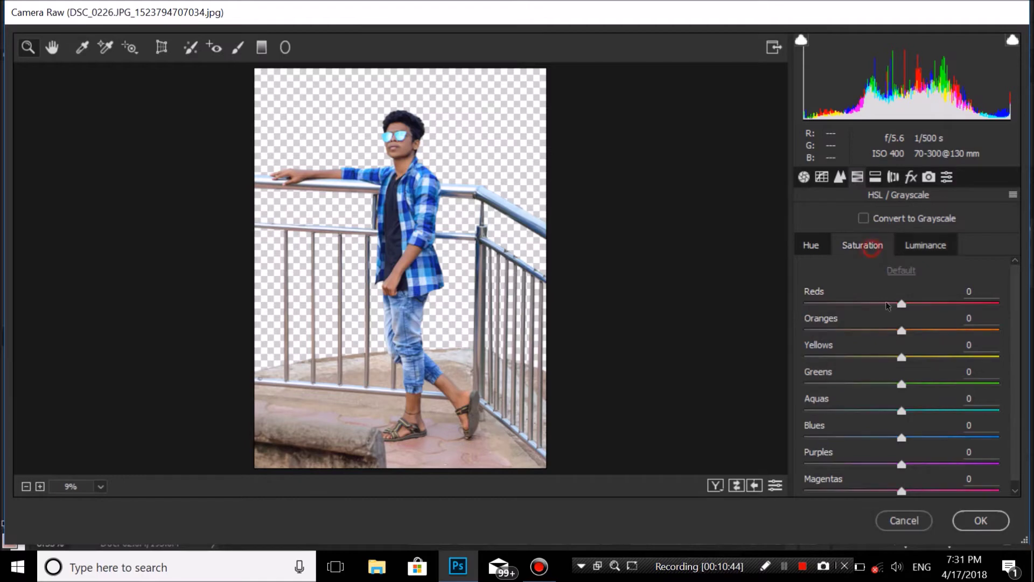
{"action": "left_click_drag", "start_coordinate": [901, 437], "coordinate": [938, 437]}
{"action": "left_click_drag", "start_coordinate": [901, 490], "coordinate": [908, 490]}
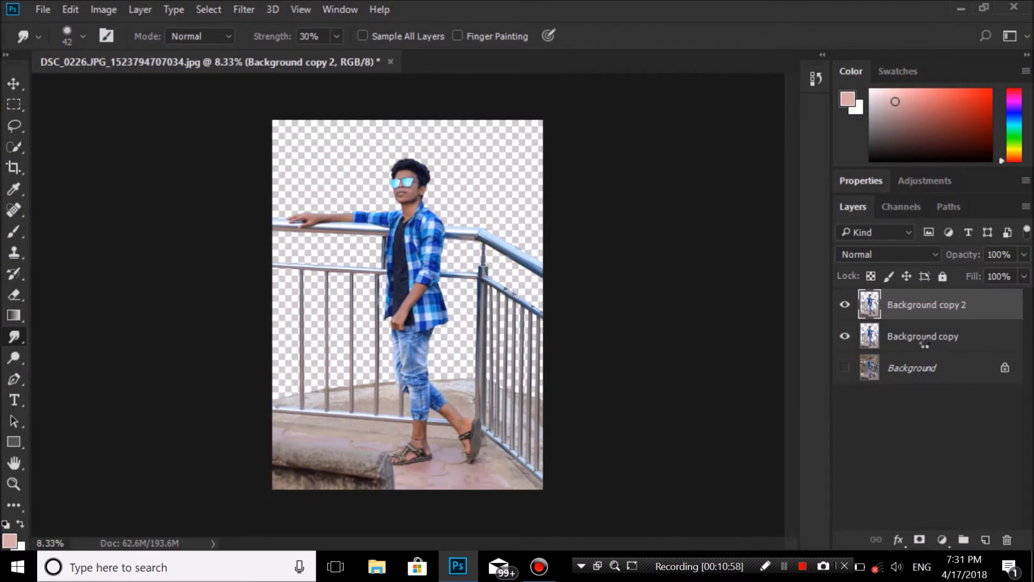
Step: With Background copy selected, place the gh city photo as a linked layer
{"action": "left_click", "coordinate": [923, 349]}
{"action": "left_click", "coordinate": [845, 304]}
{"action": "left_click", "coordinate": [48, 2]}
{"action": "left_click", "coordinate": [90, 306]}
{"action": "scroll", "coordinate": [680, 209], "scroll_direction": "down", "scroll_amount": 5}
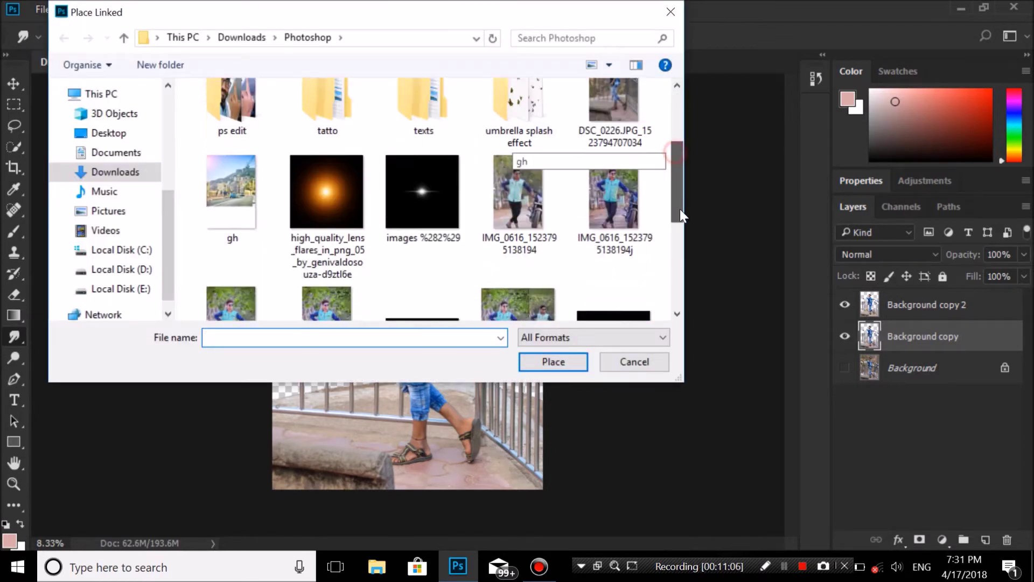
{"action": "left_click", "coordinate": [253, 119]}
{"action": "double_click", "coordinate": [253, 119]}
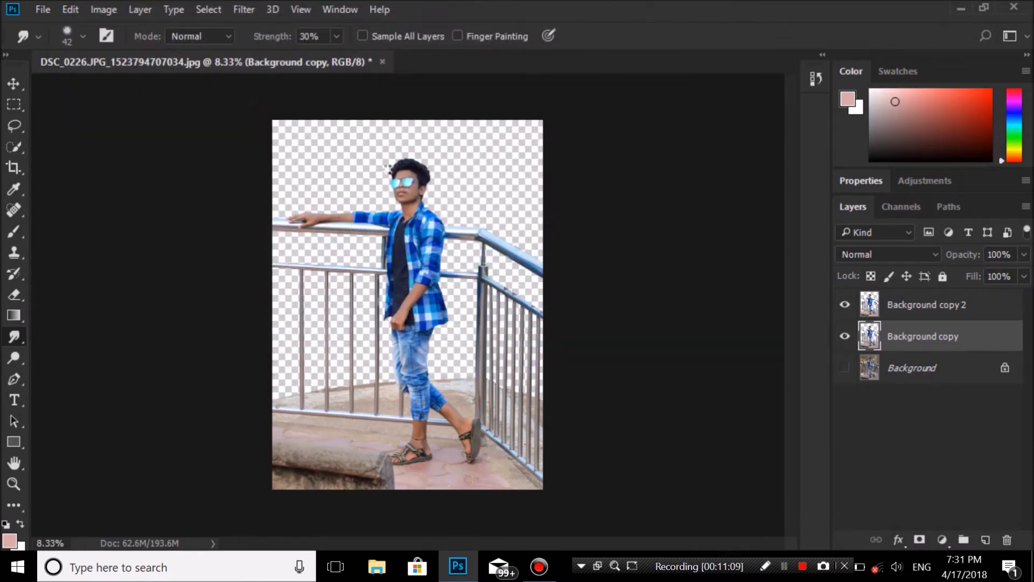
Step: Stretch the gh image to fill the canvas and commit it, keeping it a smart object
{"action": "left_click_drag", "start_coordinate": [496, 287], "coordinate": [485, 287]}
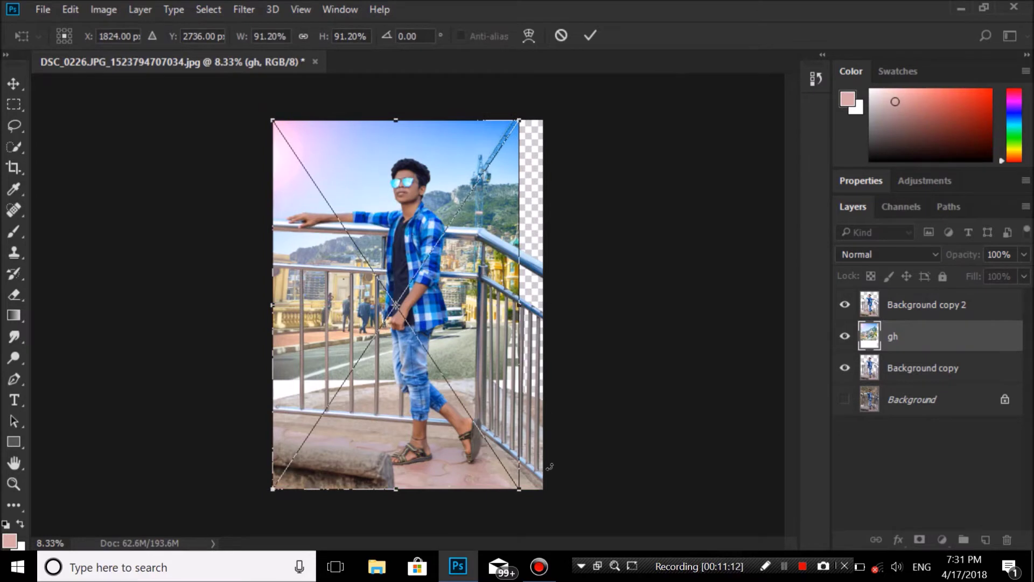
{"action": "left_click_drag", "start_coordinate": [522, 487], "coordinate": [544, 488]}
{"action": "left_click", "coordinate": [589, 37]}
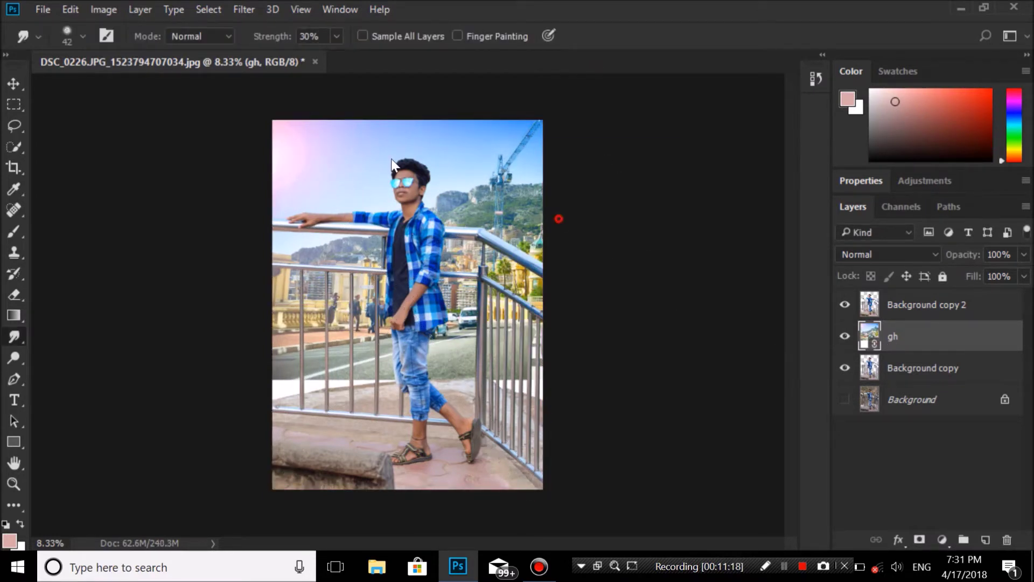
{"action": "left_click", "coordinate": [527, 282]}
{"action": "left_click", "coordinate": [527, 234]}
{"action": "left_click", "coordinate": [235, 9]}
{"action": "mouse_move", "coordinate": [268, 204]}
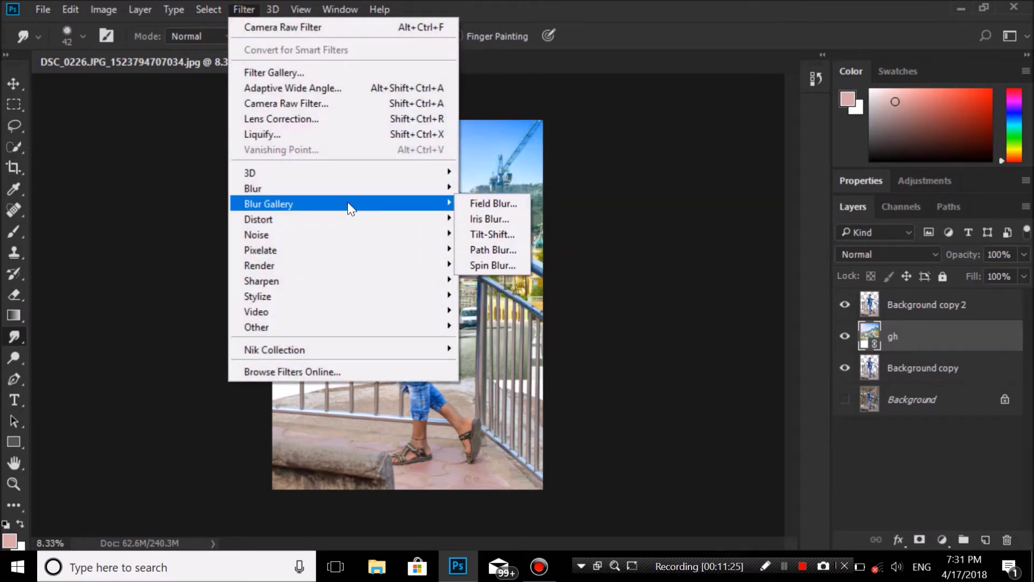
Step: Apply a 63 px Field Blur with 33% Light Bokeh to the gh city photo
{"action": "left_click", "coordinate": [476, 207]}
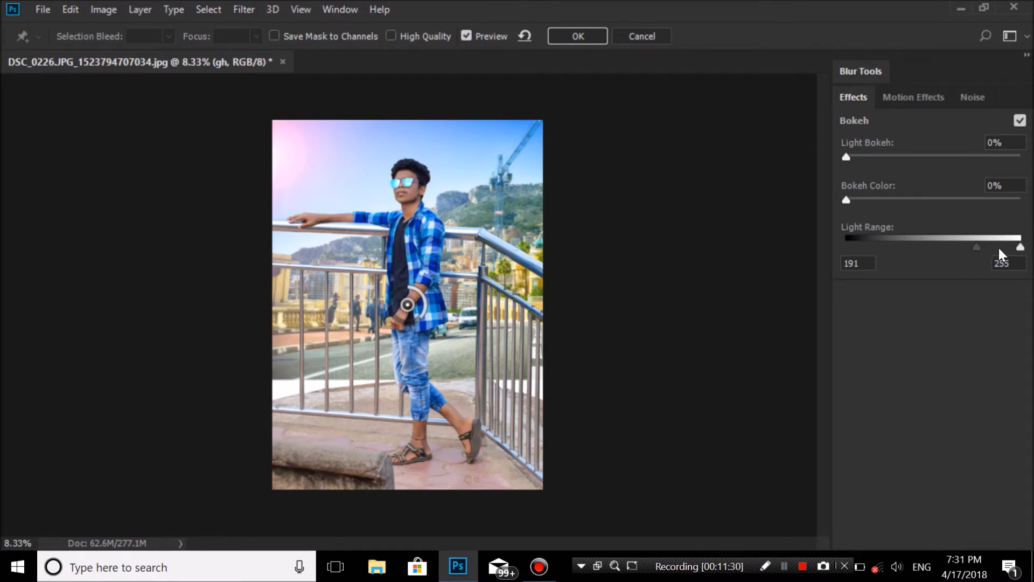
{"action": "left_click_drag", "start_coordinate": [1019, 249], "coordinate": [940, 259]}
{"action": "left_click_drag", "start_coordinate": [881, 157], "coordinate": [904, 157]}
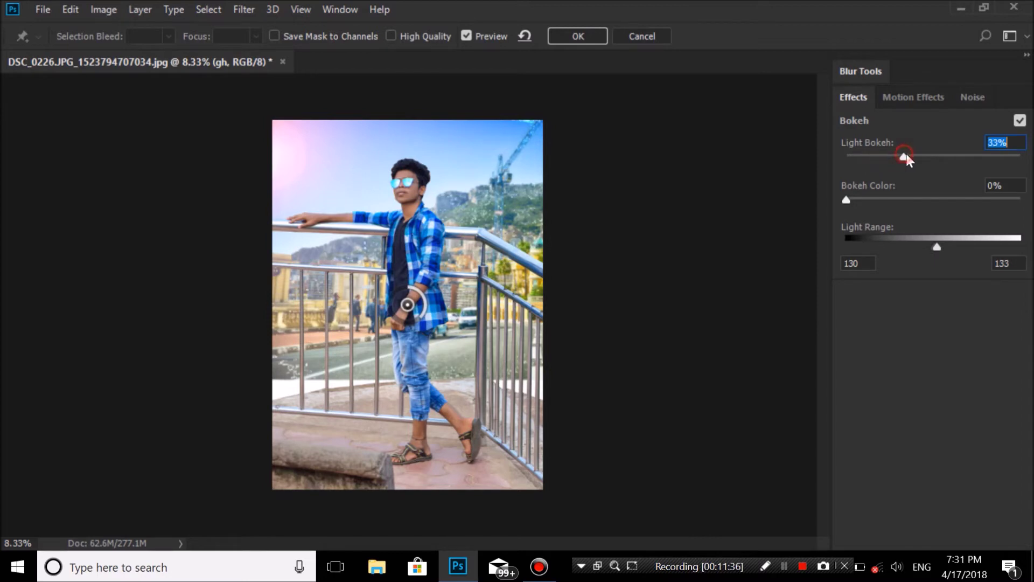
{"action": "left_click", "coordinate": [864, 70]}
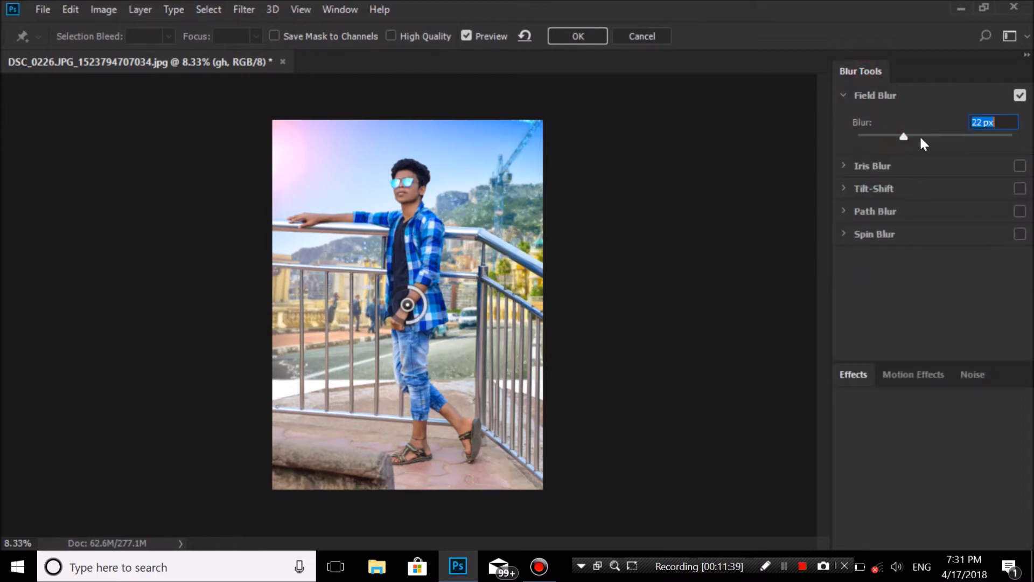
{"action": "left_click_drag", "start_coordinate": [915, 138], "coordinate": [927, 137]}
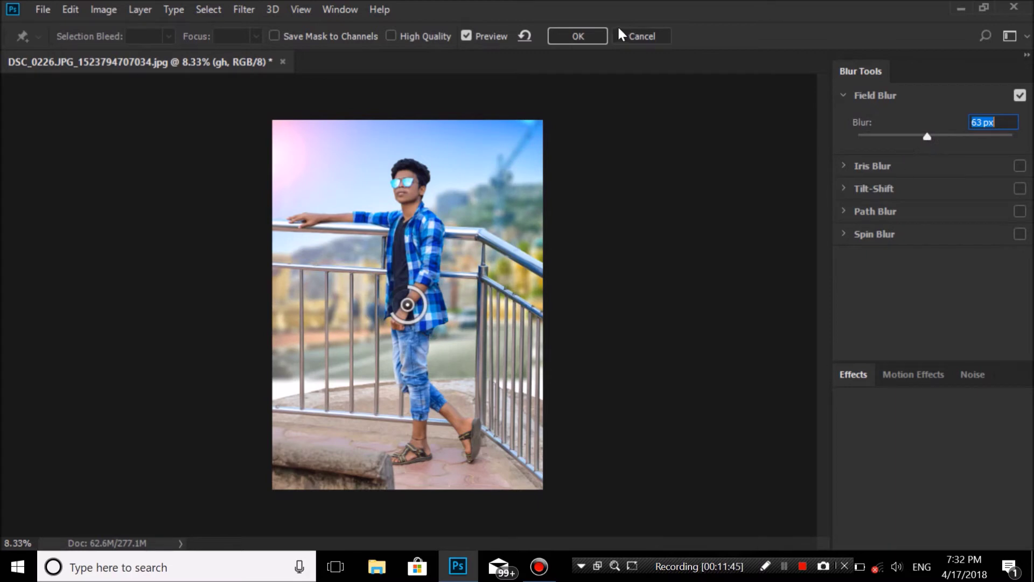
{"action": "left_click", "coordinate": [578, 36]}
{"action": "left_click", "coordinate": [243, 10]}
{"action": "left_click", "coordinate": [284, 186]}
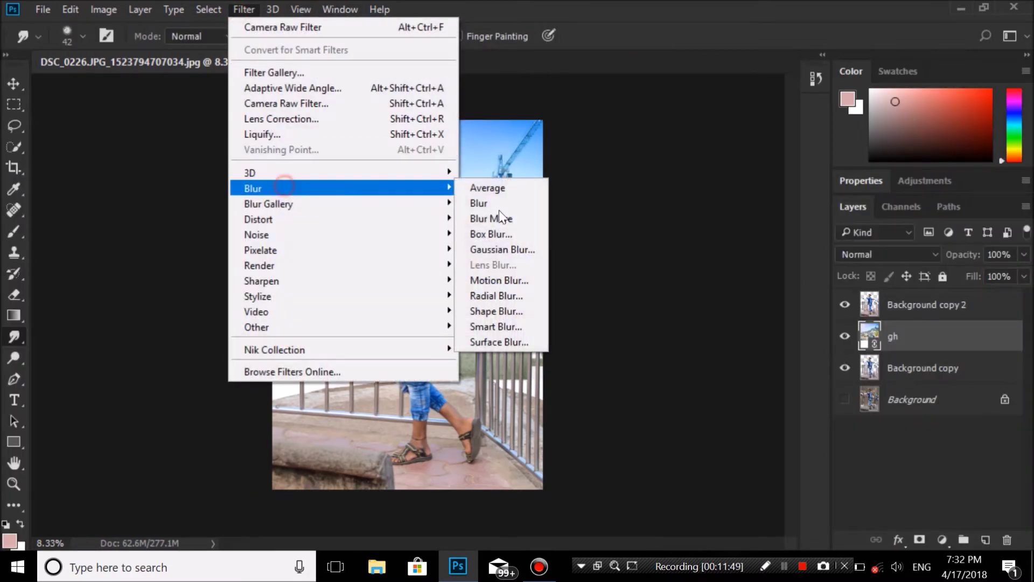
Step: Add a Gaussian Blur smart filter with an 18-pixel radius to the gh layer
{"action": "left_click", "coordinate": [502, 249]}
{"action": "left_click_drag", "start_coordinate": [822, 405], "coordinate": [842, 410]}
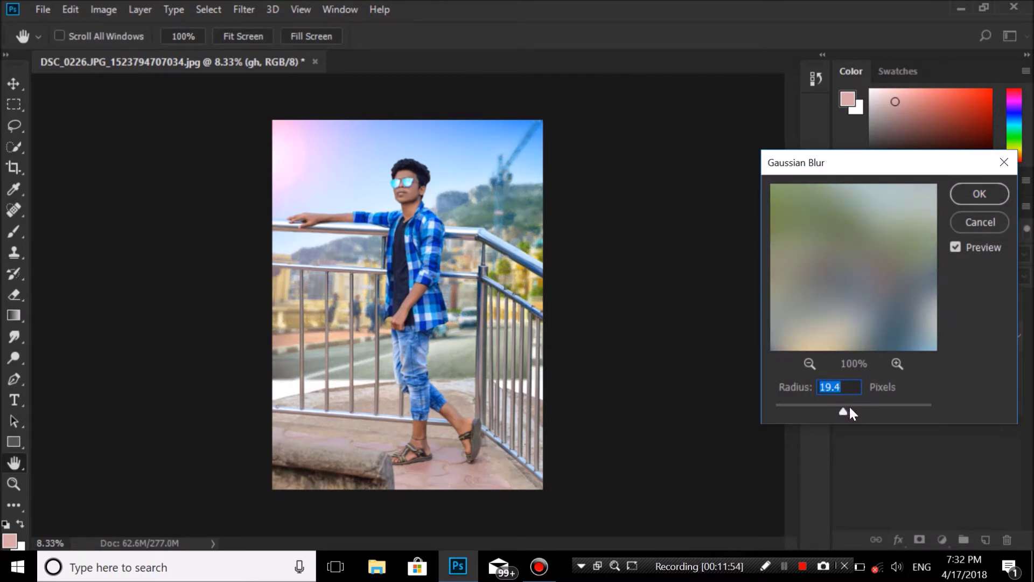
{"action": "left_click_drag", "start_coordinate": [847, 411], "coordinate": [847, 409]}
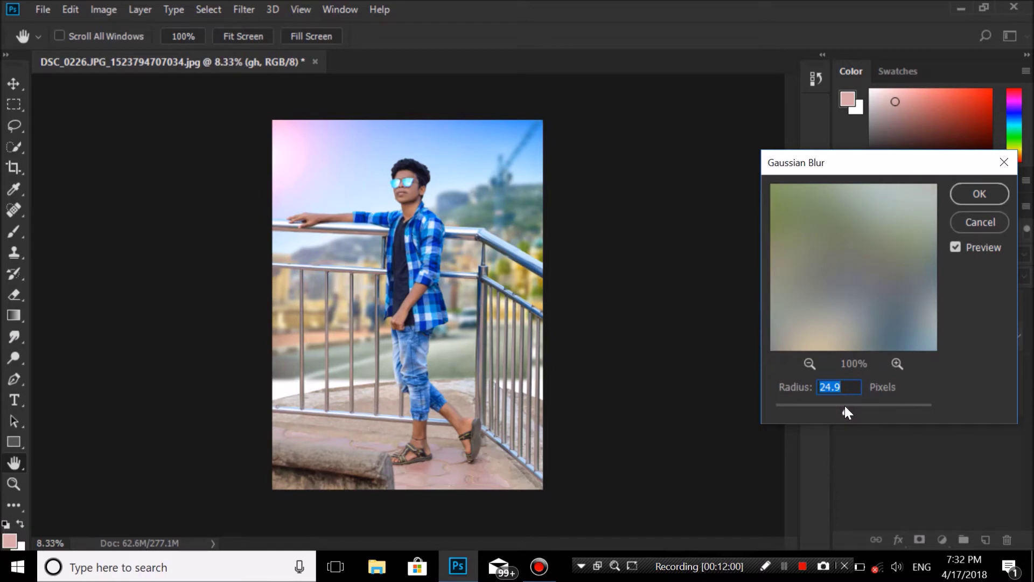
{"action": "left_click_drag", "start_coordinate": [843, 411], "coordinate": [841, 412]}
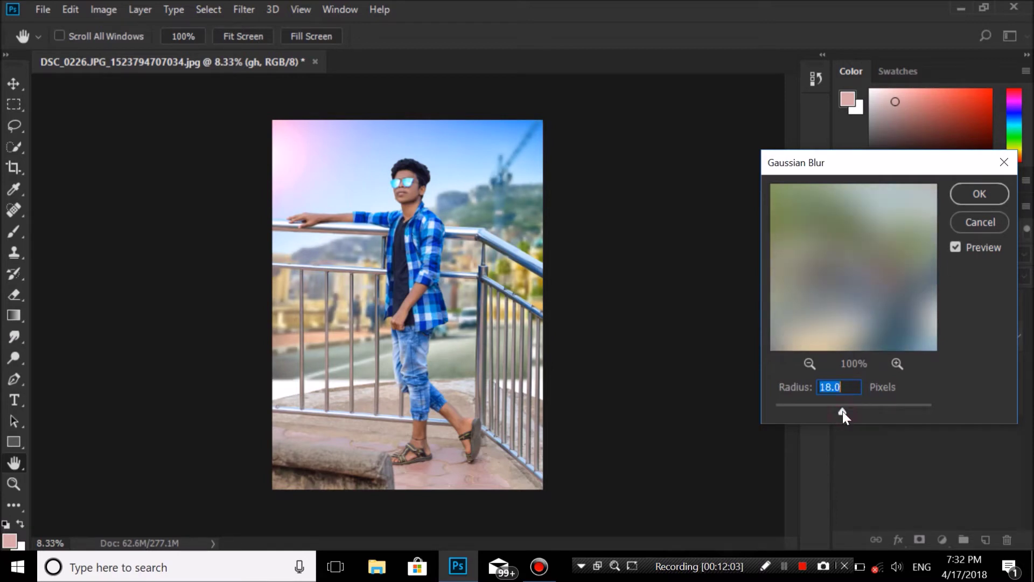
{"action": "left_click", "coordinate": [988, 191]}
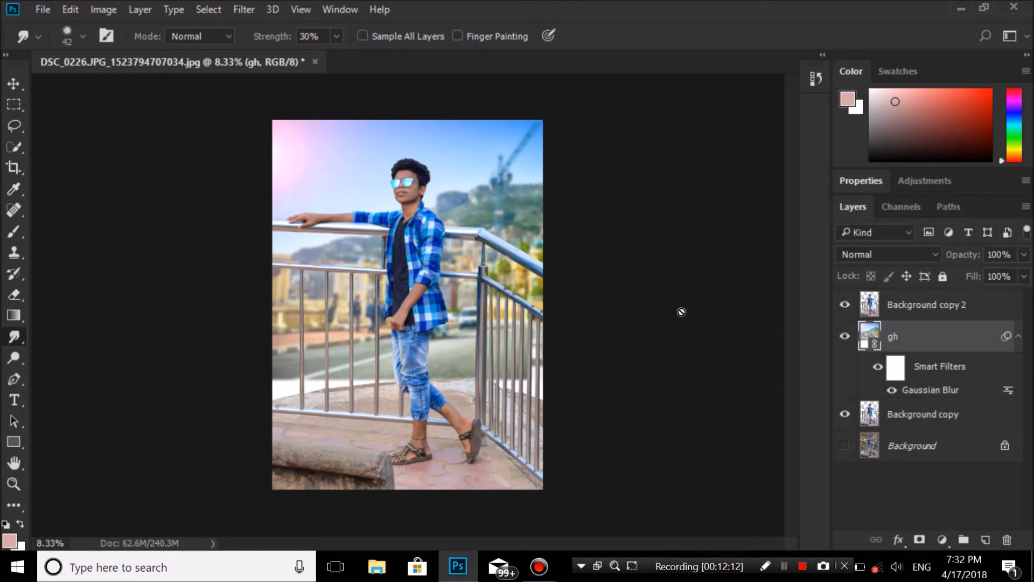
{"action": "key", "text": "ctrl+plus"}
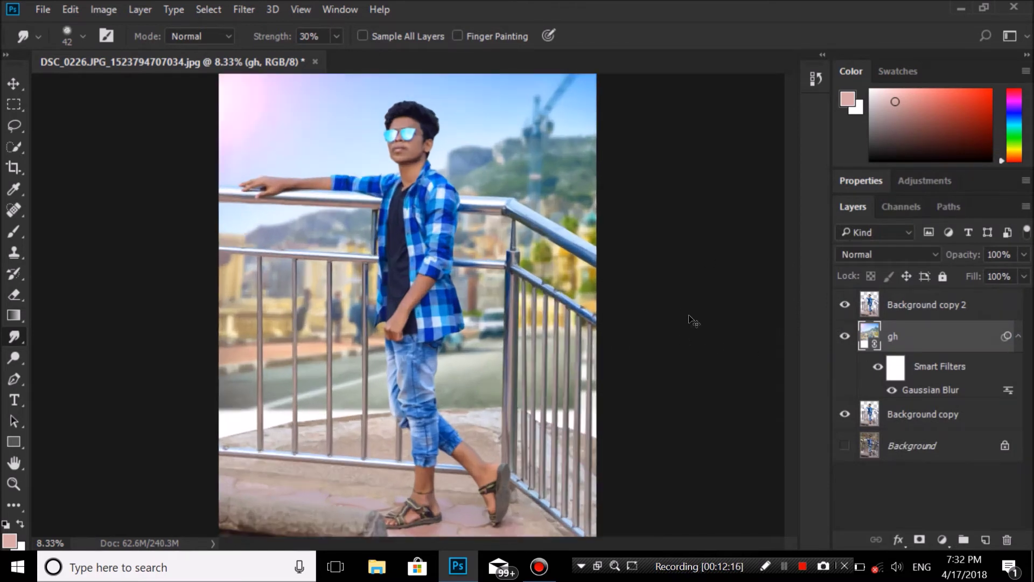
Step: Zoom in on the face and duplicate Background copy 2 into Background copy 3
{"action": "key", "text": "ctrl+minus"}
{"action": "left_click", "coordinate": [931, 309]}
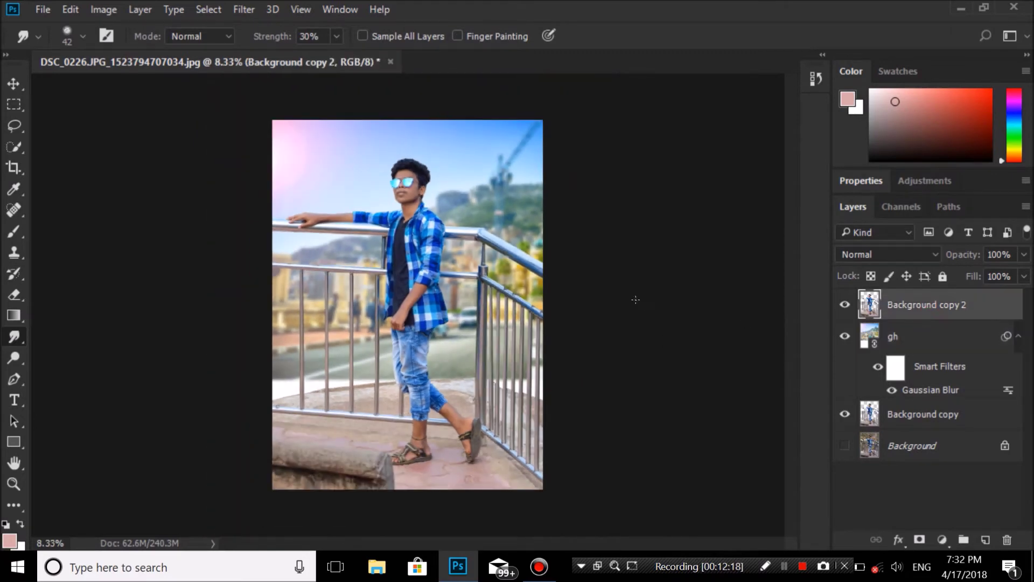
{"action": "key", "text": "ctrl+plus"}
{"action": "key", "text": "ctrl+plus"}
{"action": "key", "text": "ctrl+plus"}
{"action": "key", "text": "ctrl+plus"}
{"action": "scroll", "coordinate": [793, 249], "scroll_direction": "up", "scroll_amount": 5}
{"action": "scroll", "coordinate": [788, 219], "scroll_direction": "up", "scroll_amount": 3}
{"action": "right_click", "coordinate": [946, 304]}
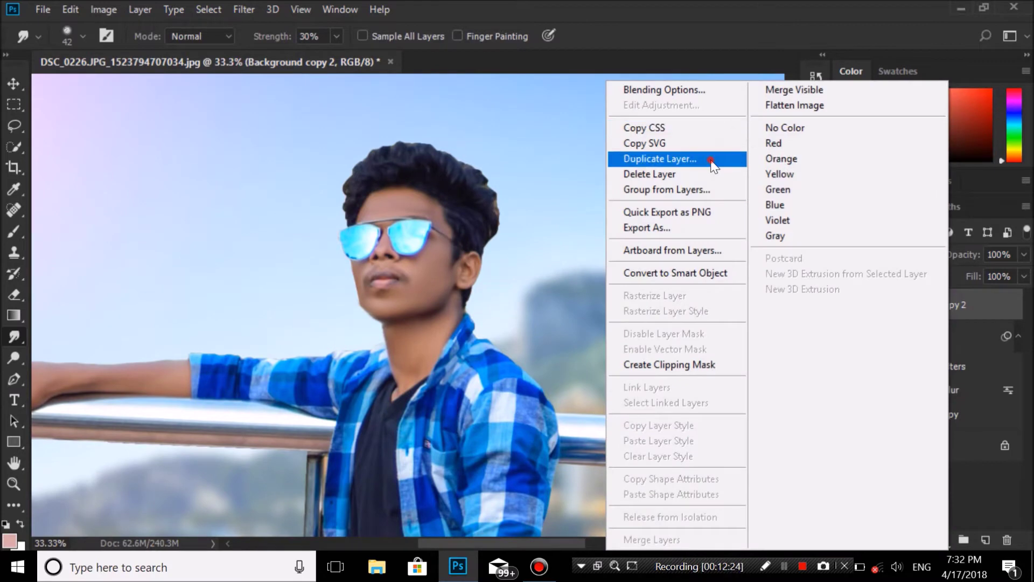
{"action": "left_click", "coordinate": [743, 158]}
{"action": "left_click", "coordinate": [748, 201]}
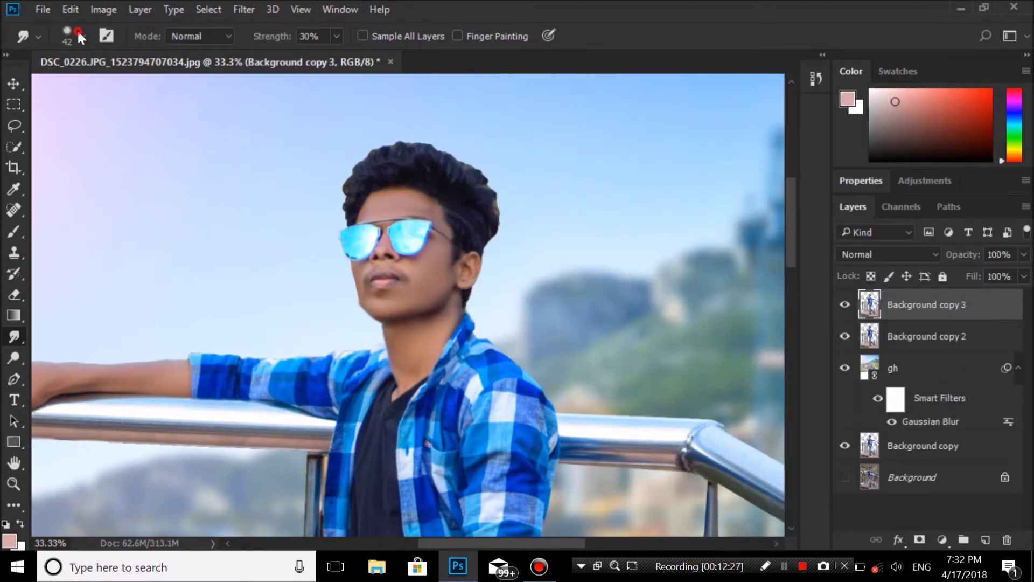
Step: Smudge the hair outline with the Hair 4 brush at about 68% strength
{"action": "left_click", "coordinate": [79, 35]}
{"action": "left_click_drag", "start_coordinate": [199, 237], "coordinate": [199, 244]}
{"action": "left_click", "coordinate": [128, 278]}
{"action": "scroll", "coordinate": [196, 272], "scroll_direction": "down", "scroll_amount": 2}
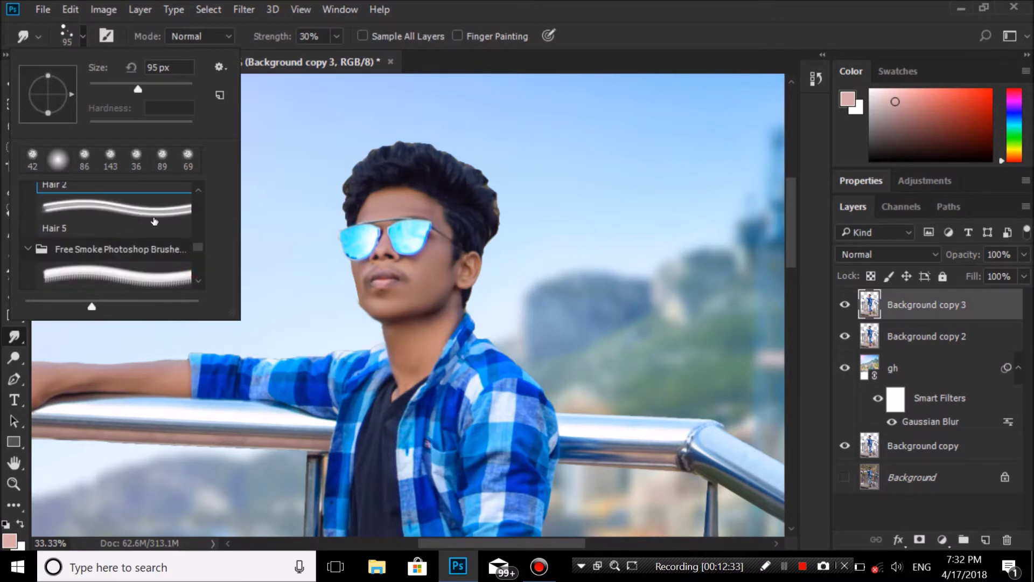
{"action": "left_click", "coordinate": [198, 189]}
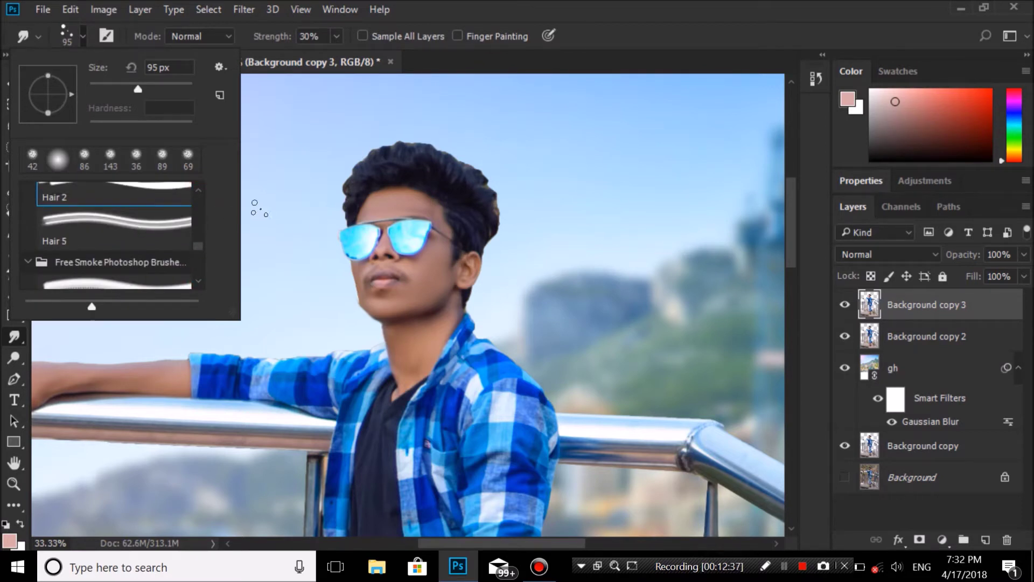
{"action": "left_click", "coordinate": [198, 190]}
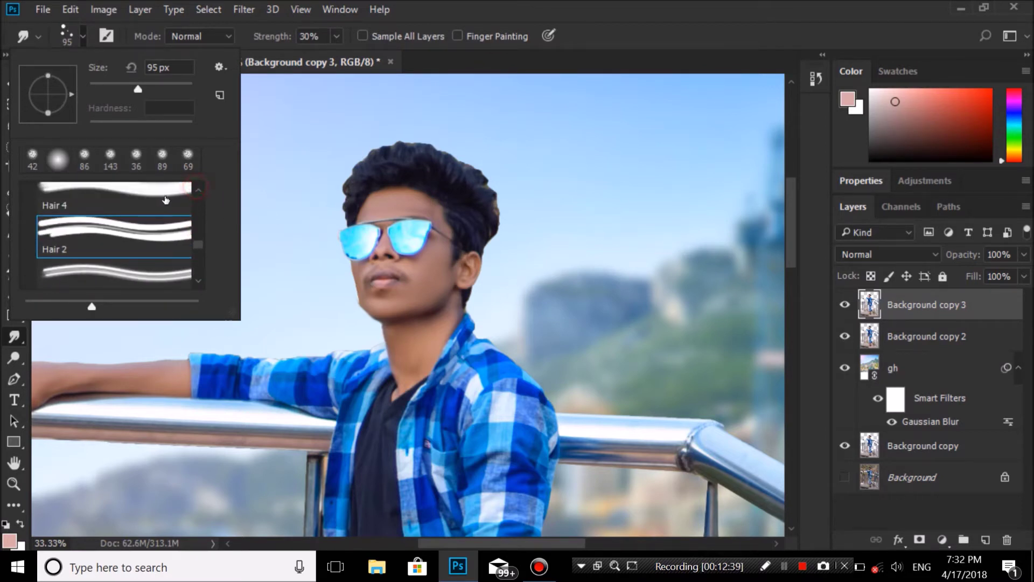
{"action": "left_click", "coordinate": [113, 205]}
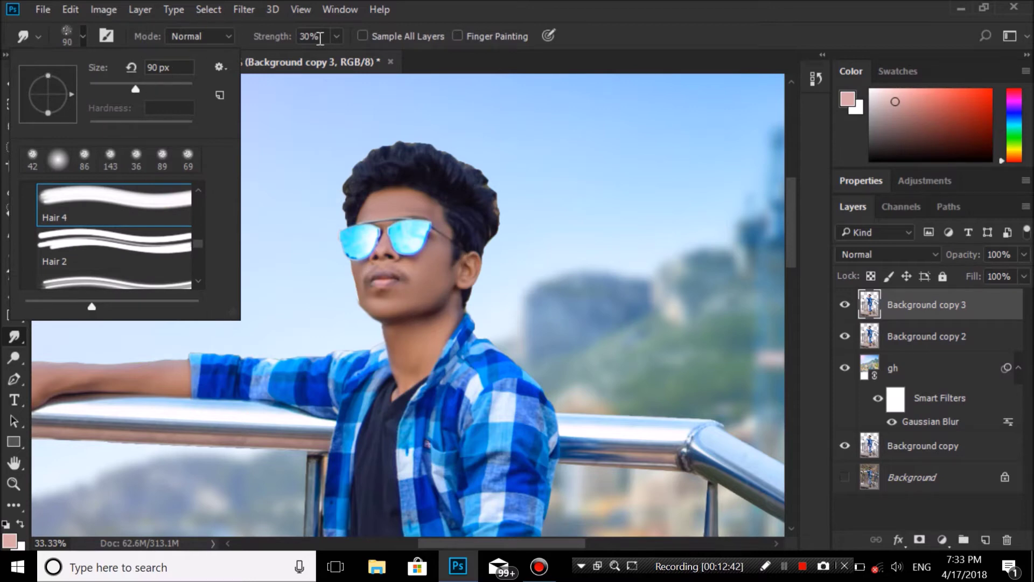
{"action": "left_click", "coordinate": [336, 36]}
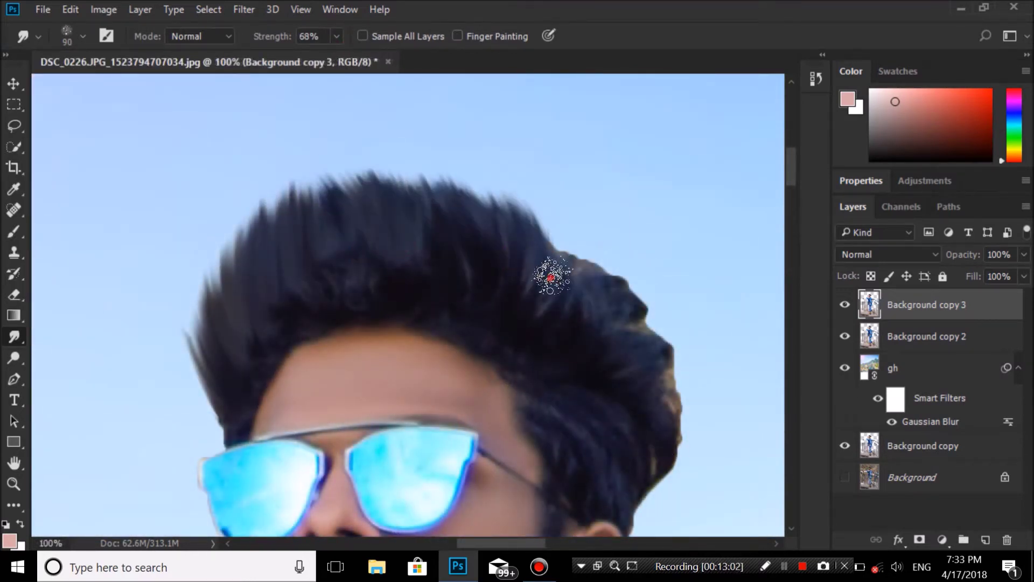
{"action": "mouse_move", "coordinate": [550, 277]}
{"action": "left_mouse_down"}
{"action": "mouse_move", "coordinate": [683, 387]}
{"action": "mouse_move", "coordinate": [596, 224]}
{"action": "mouse_move", "coordinate": [398, 165]}
{"action": "left_mouse_up"}
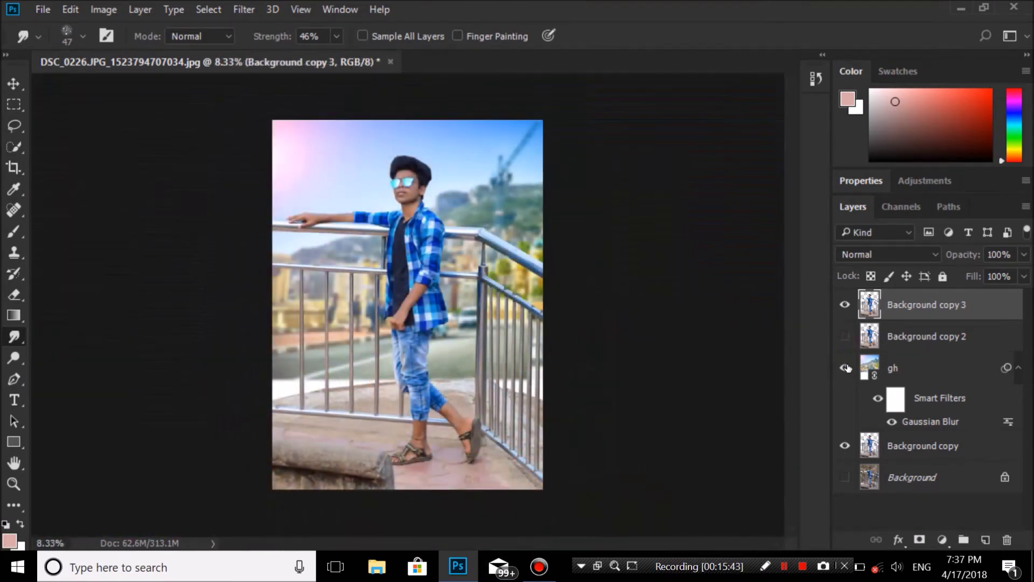
Step: Compare layer visibility, then delete the Background copy 2 layer
{"action": "left_click", "coordinate": [845, 368]}
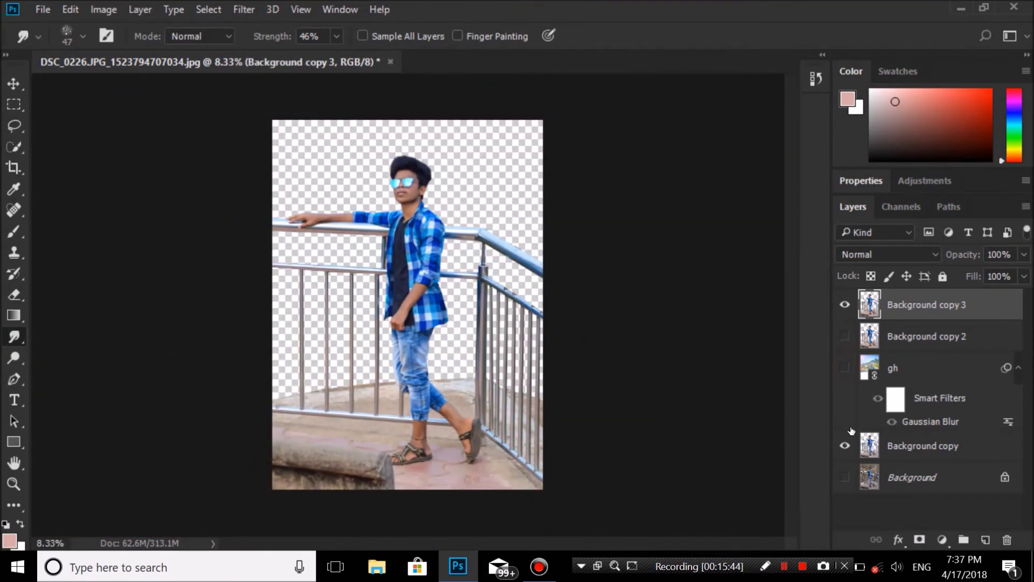
{"action": "left_click", "coordinate": [845, 305]}
{"action": "left_click", "coordinate": [844, 367]}
{"action": "left_click", "coordinate": [926, 349]}
{"action": "right_click", "coordinate": [991, 341]}
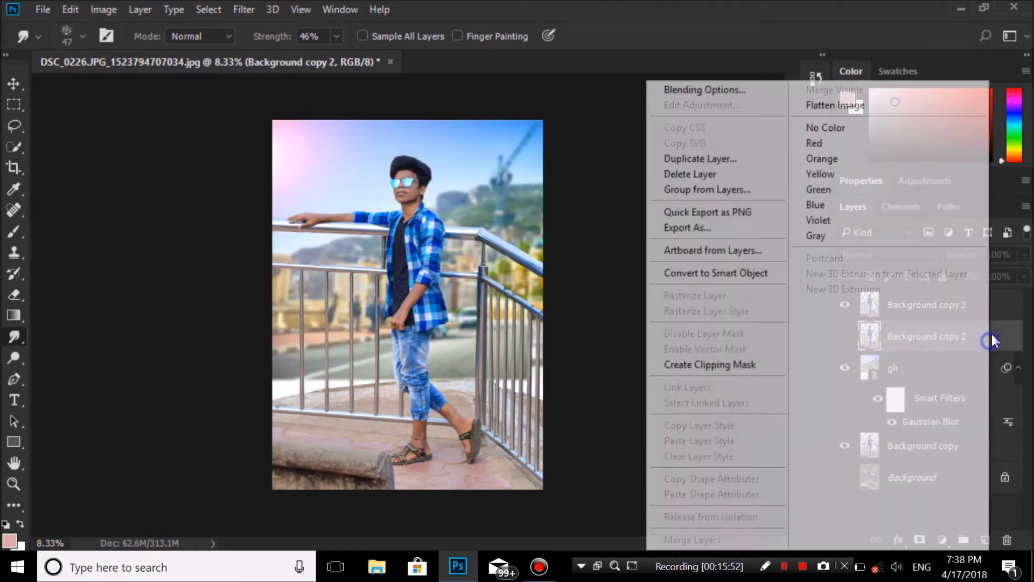
{"action": "left_click", "coordinate": [712, 171]}
{"action": "left_click", "coordinate": [453, 225]}
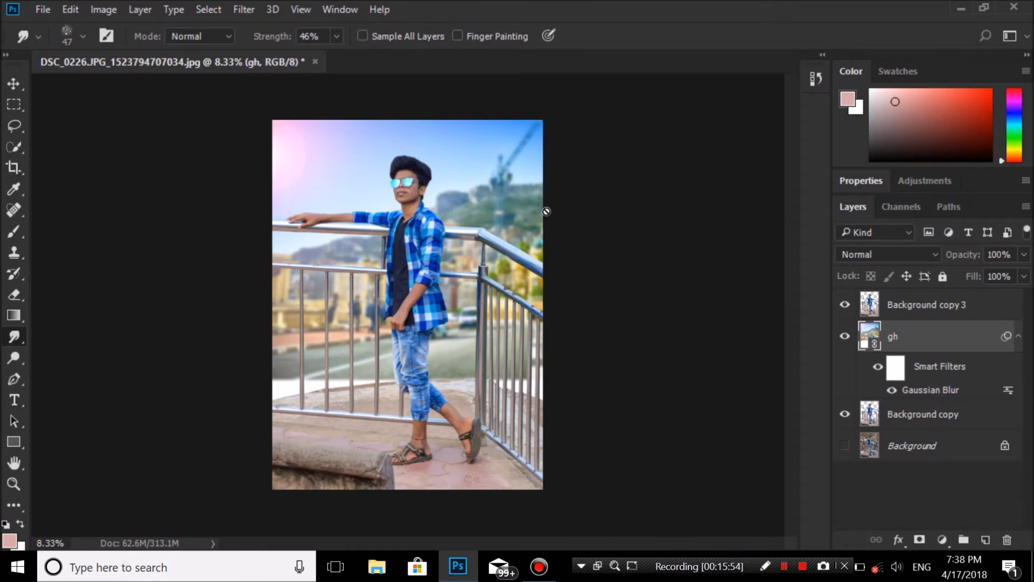
Step: Zoom into the image and pick the Smoothing Smudge Brush preset
{"action": "key", "text": "ctrl+plus"}
{"action": "key", "text": "ctrl+plus"}
{"action": "key", "text": "ctrl+plus"}
{"action": "key", "text": "ctrl+plus"}
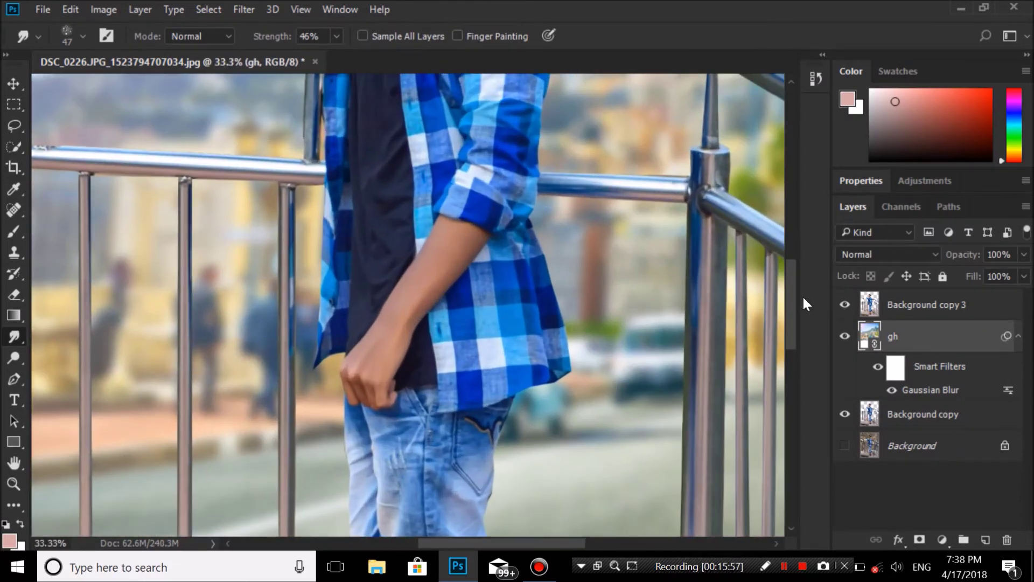
{"action": "scroll", "coordinate": [785, 239], "scroll_direction": "up", "scroll_amount": 5}
{"action": "scroll", "coordinate": [493, 250], "scroll_direction": "up", "scroll_amount": 3}
{"action": "key", "text": "ctrl+plus"}
{"action": "key", "text": "ctrl+plus"}
{"action": "key", "text": "ctrl+plus"}
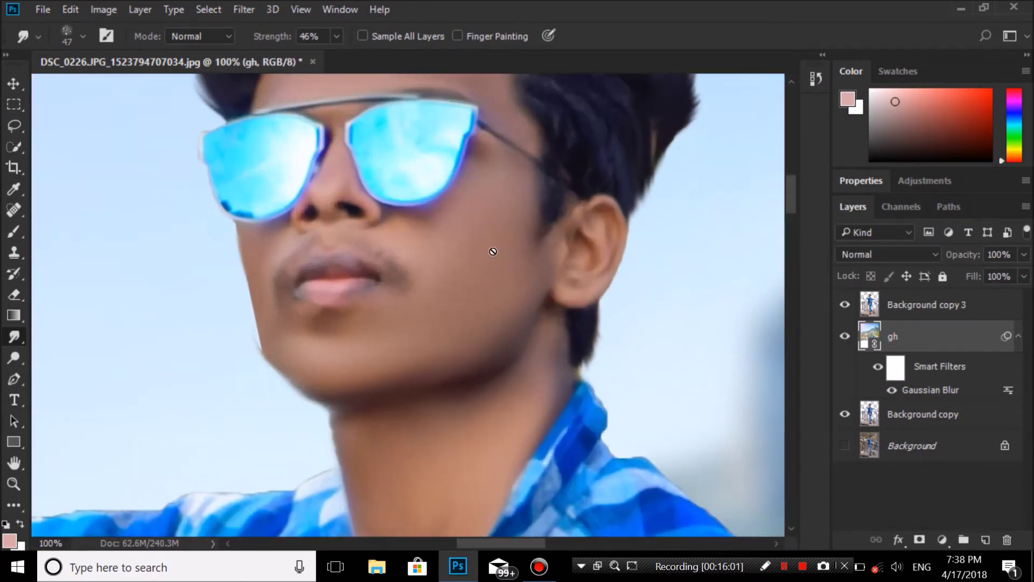
{"action": "scroll", "coordinate": [791, 209], "scroll_direction": "up", "scroll_amount": 2}
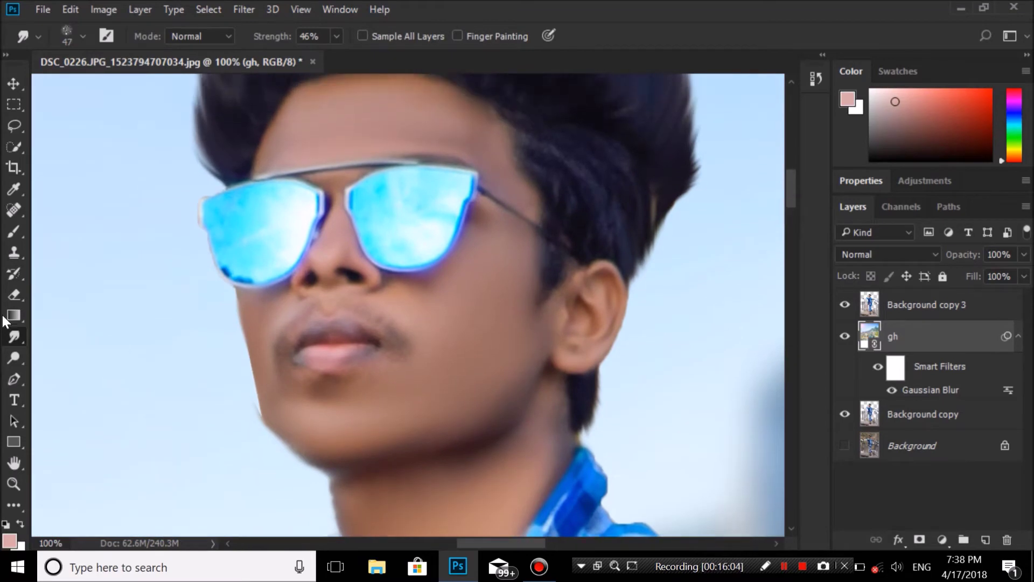
{"action": "left_click", "coordinate": [82, 36]}
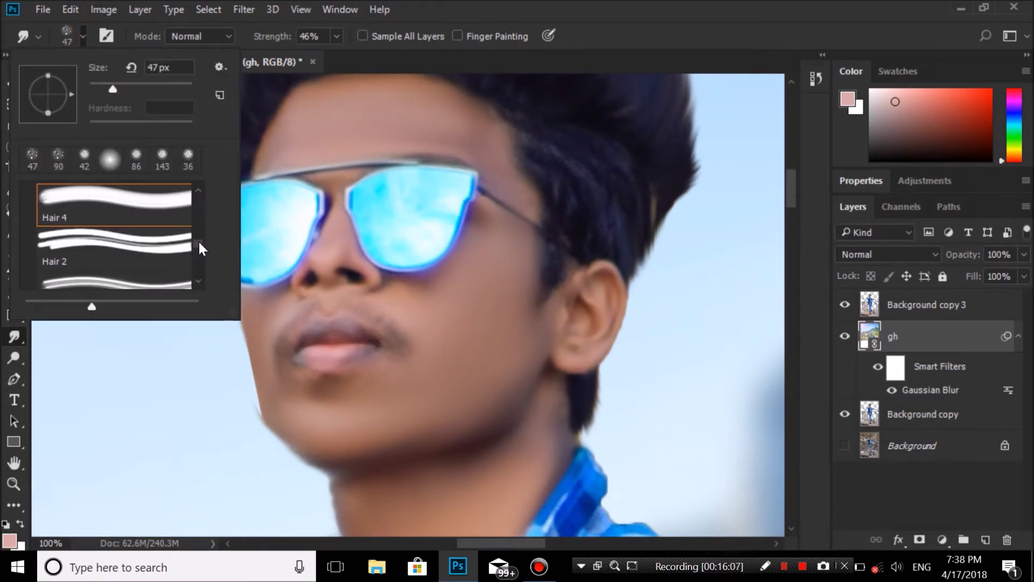
{"action": "scroll", "coordinate": [198, 237], "scroll_direction": "down", "scroll_amount": 5}
{"action": "left_click", "coordinate": [81, 204]}
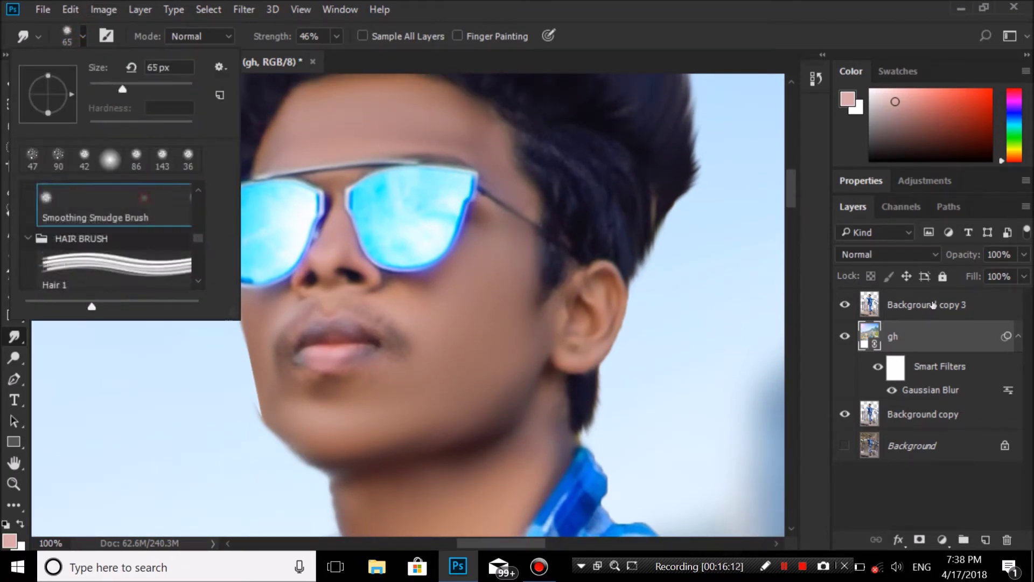
{"action": "key", "text": "Return"}
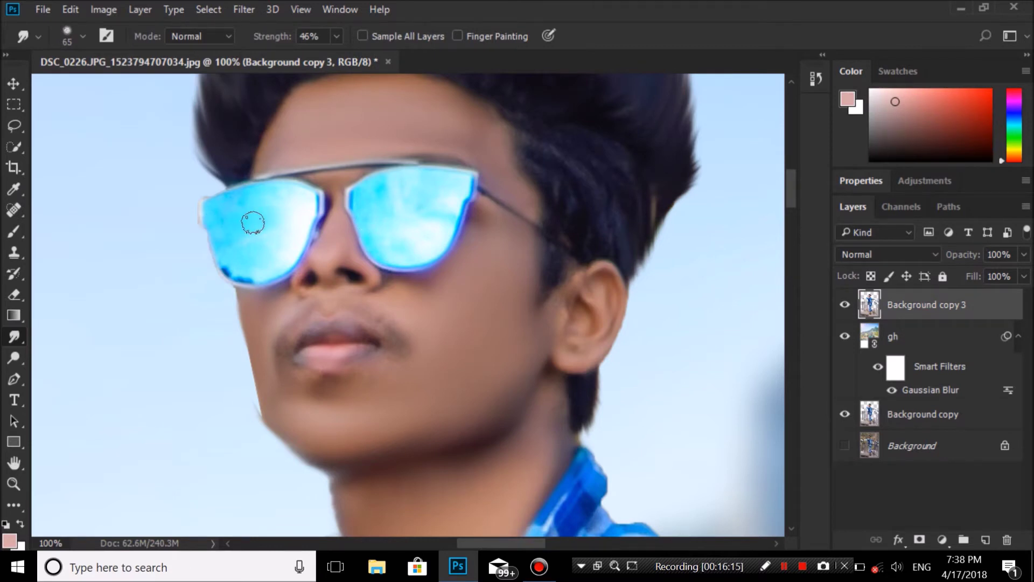
Step: Bring the sunglasses into view and smudge the left lens smooth
{"action": "scroll", "coordinate": [248, 221], "scroll_direction": "up", "scroll_amount": 3}
{"action": "scroll", "coordinate": [349, 357], "scroll_direction": "up", "scroll_amount": 1}
{"action": "left_click_drag", "start_coordinate": [517, 544], "coordinate": [505, 544]}
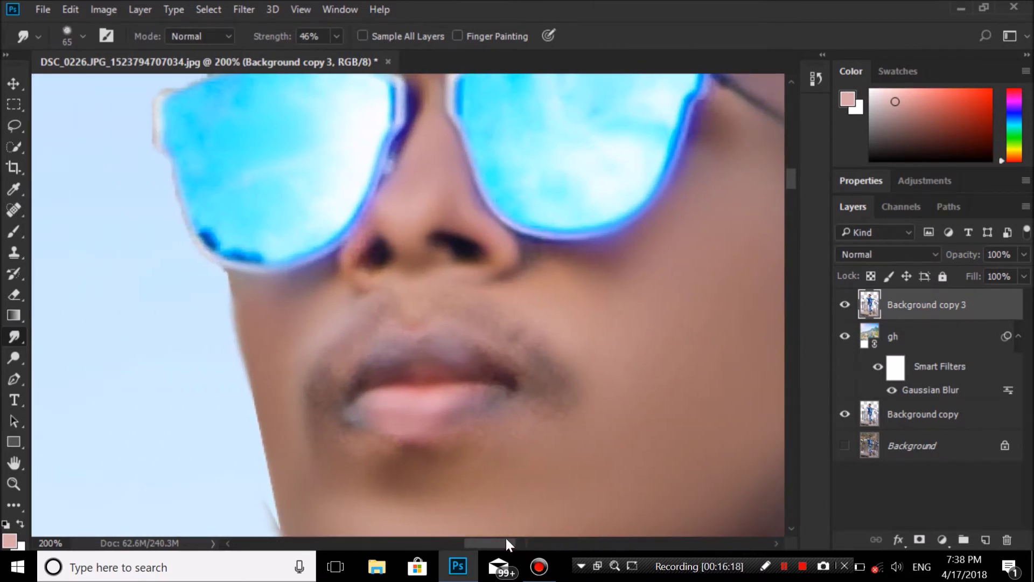
{"action": "left_click_drag", "start_coordinate": [790, 176], "coordinate": [791, 171]}
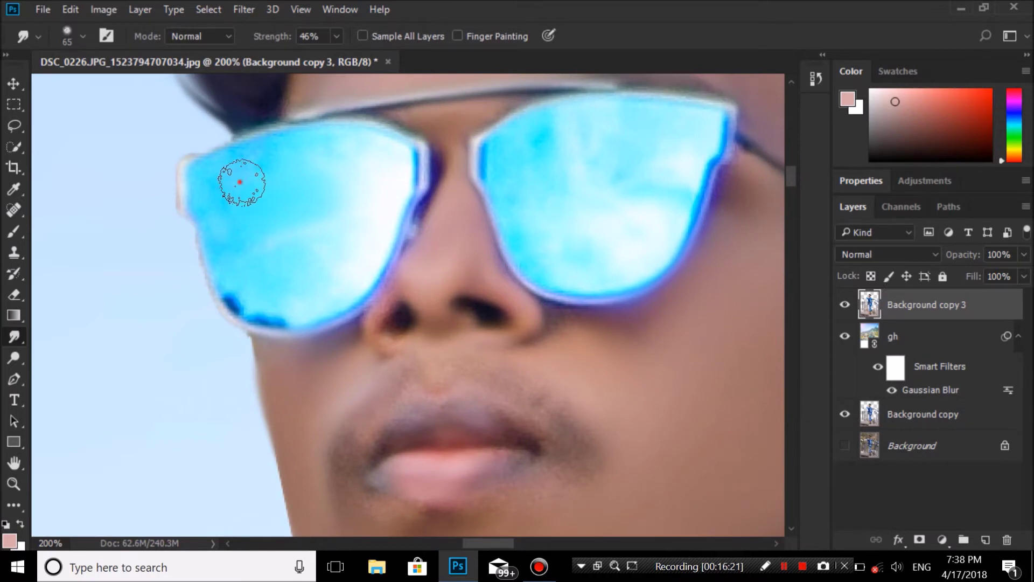
{"action": "left_click_drag", "start_coordinate": [247, 196], "coordinate": [309, 289]}
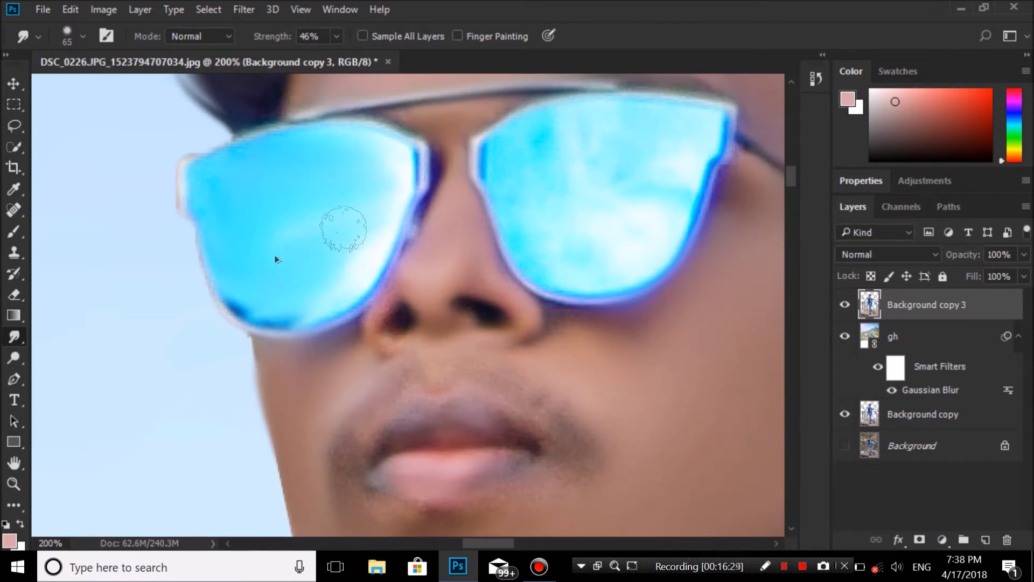
Step: Duplicate Background copy 3 as Background copy 4
{"action": "right_click", "coordinate": [964, 305]}
{"action": "left_click", "coordinate": [743, 159]}
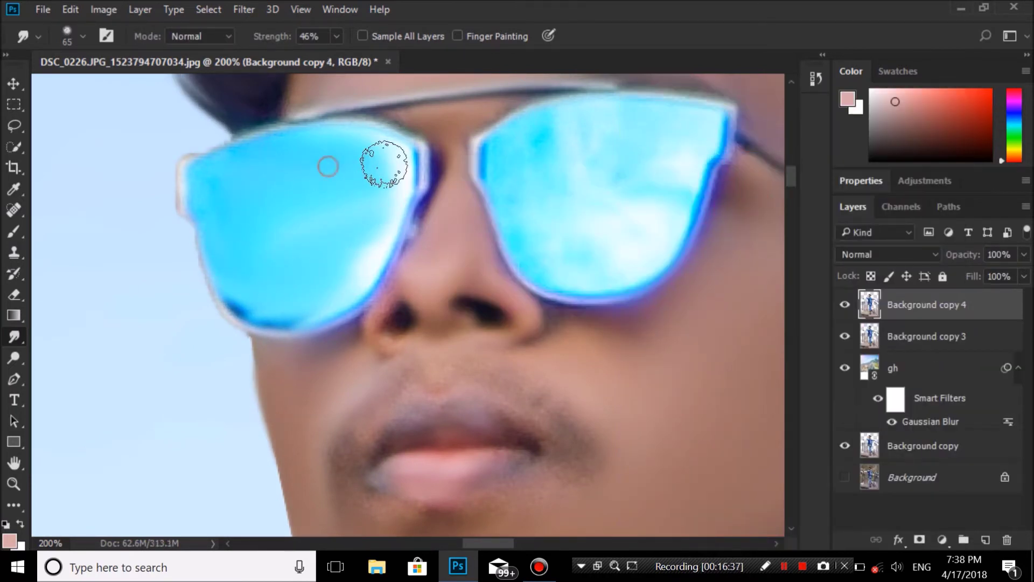
{"action": "left_click", "coordinate": [73, 36]}
{"action": "left_click", "coordinate": [381, 189]}
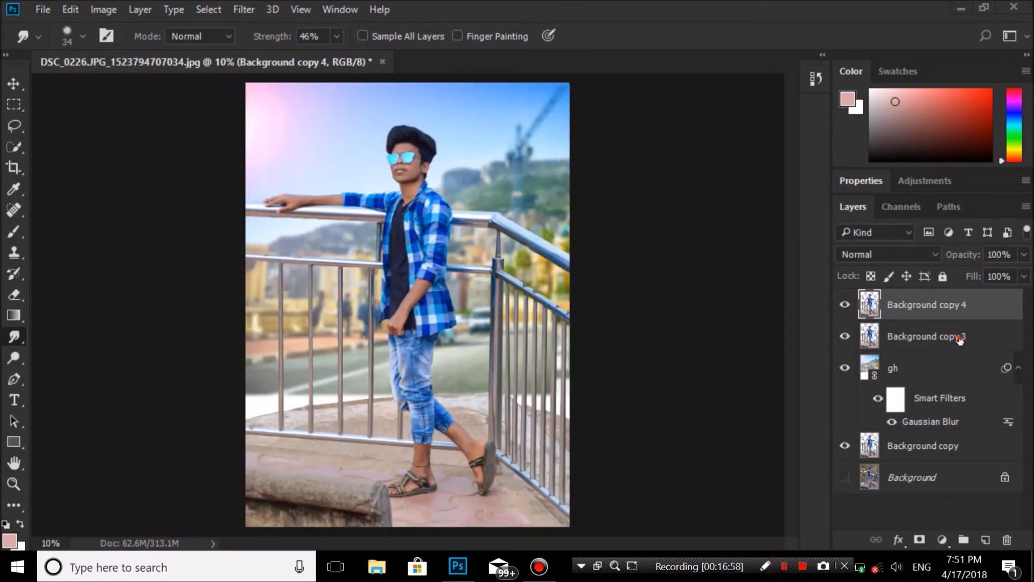
Step: Delete the Background copy 3 layer
{"action": "left_click", "coordinate": [960, 338]}
{"action": "right_click", "coordinate": [960, 338]}
{"action": "left_click", "coordinate": [696, 168]}
{"action": "left_click", "coordinate": [431, 223]}
{"action": "left_click", "coordinate": [945, 301]}
Step: Open the Camera Raw filter and fine-tune highlights, exposure and blacks
{"action": "left_click", "coordinate": [243, 9]}
{"action": "left_click", "coordinate": [302, 101]}
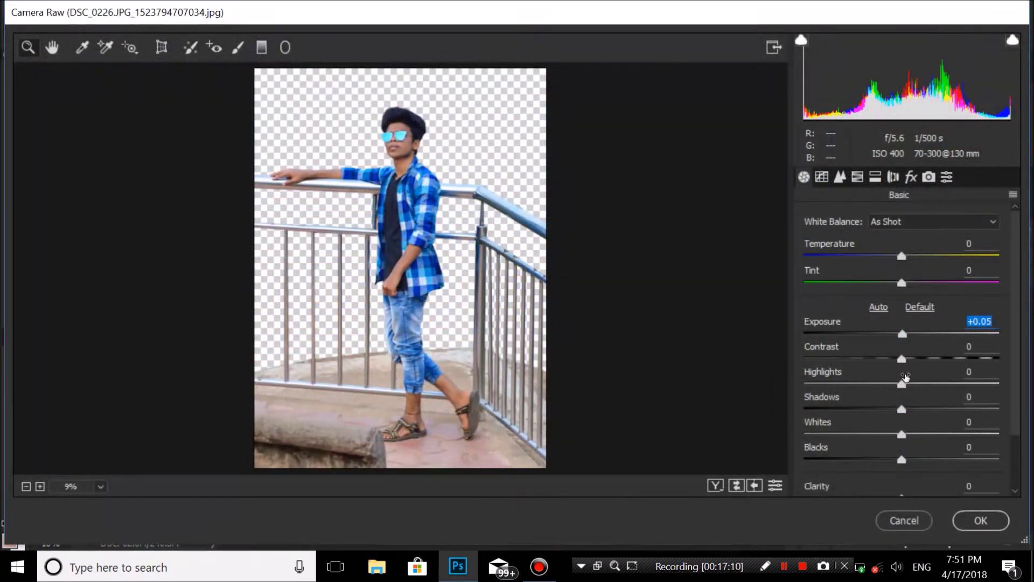
{"action": "left_click_drag", "start_coordinate": [902, 384], "coordinate": [905, 409]}
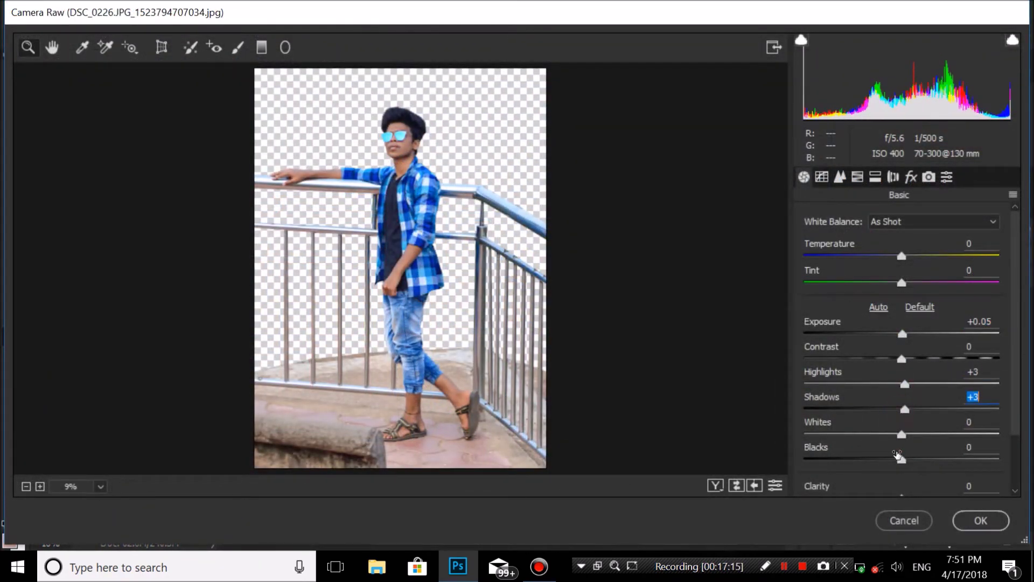
{"action": "mouse_move", "coordinate": [901, 459]}
{"action": "left_mouse_down"}
{"action": "mouse_move", "coordinate": [886, 459]}
{"action": "mouse_move", "coordinate": [901, 466]}
{"action": "left_mouse_up"}
{"action": "scroll", "coordinate": [1019, 416], "scroll_direction": "down", "scroll_amount": 2}
{"action": "left_click_drag", "start_coordinate": [902, 455], "coordinate": [912, 455]}
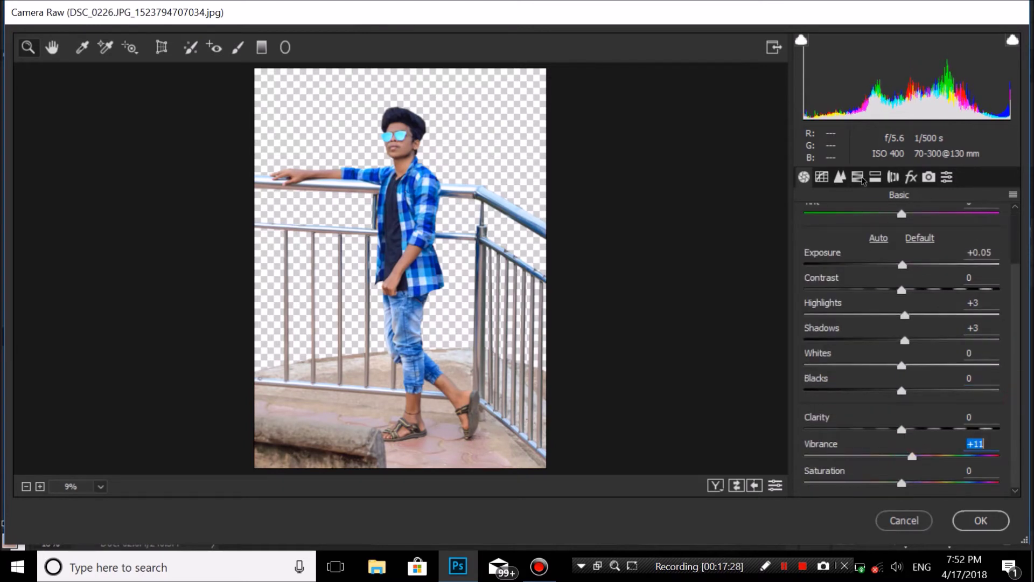
Step: Try an Oranges luminance tweak, reset it, and warm the temperature to +3
{"action": "left_click", "coordinate": [864, 179]}
{"action": "left_click", "coordinate": [925, 245]}
{"action": "left_click_drag", "start_coordinate": [901, 330], "coordinate": [905, 330]}
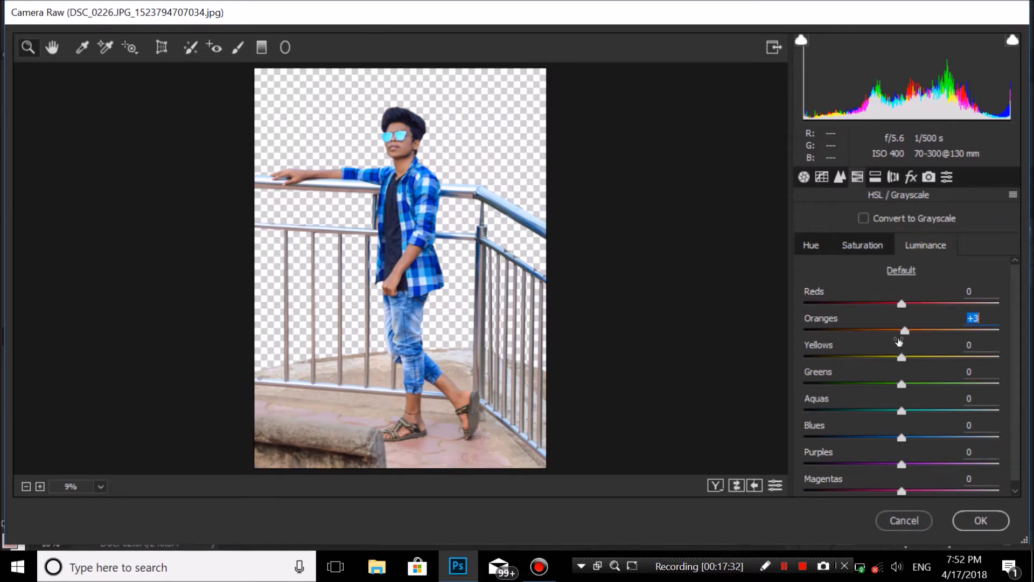
{"action": "double_click", "coordinate": [905, 331]}
{"action": "left_click", "coordinate": [805, 182]}
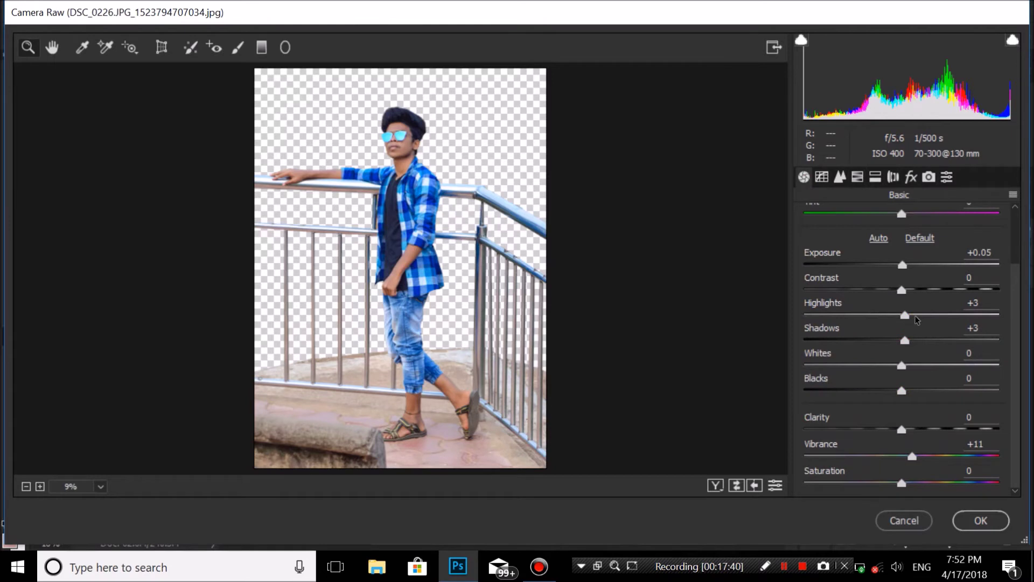
{"action": "scroll", "coordinate": [964, 240], "scroll_direction": "up", "scroll_amount": 1}
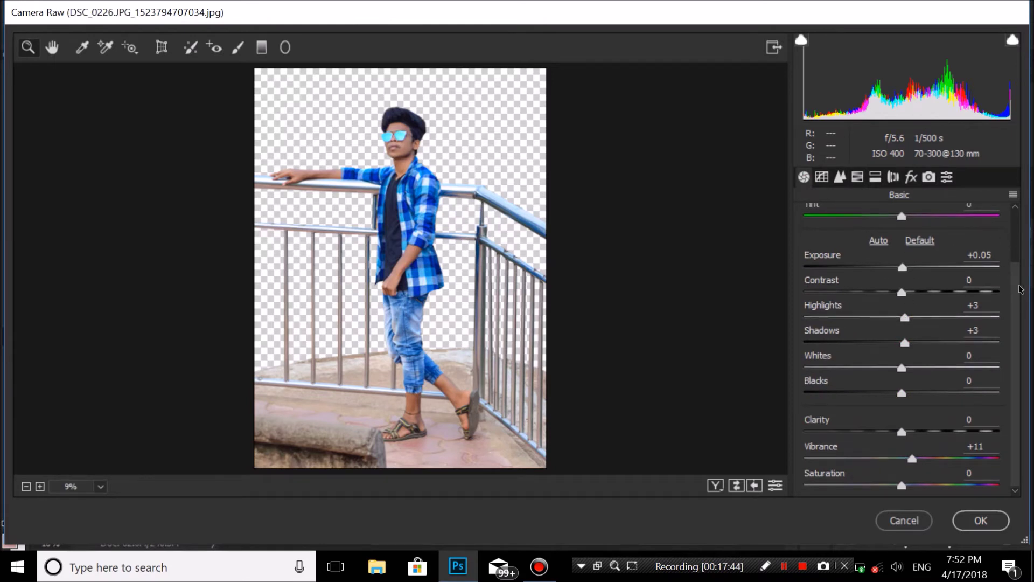
{"action": "scroll", "coordinate": [1020, 289], "scroll_direction": "up", "scroll_amount": 3}
{"action": "left_click", "coordinate": [973, 215]}
{"action": "key", "text": "Up"}
{"action": "key", "text": "Up"}
{"action": "key", "text": "Up"}
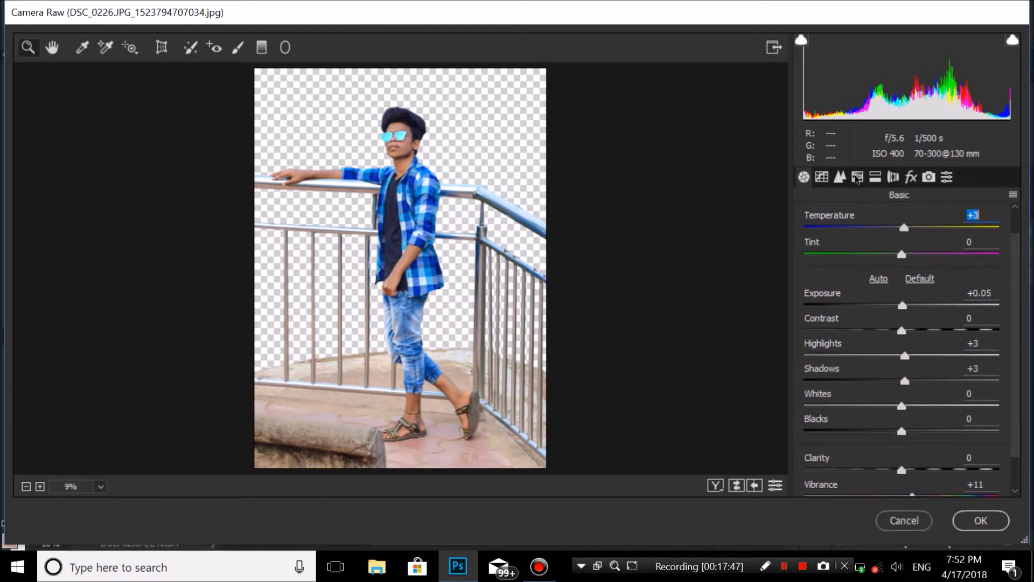
Step: Add luminance noise reduction and sharpening amount 9
{"action": "left_click", "coordinate": [857, 177]}
{"action": "left_click", "coordinate": [841, 181]}
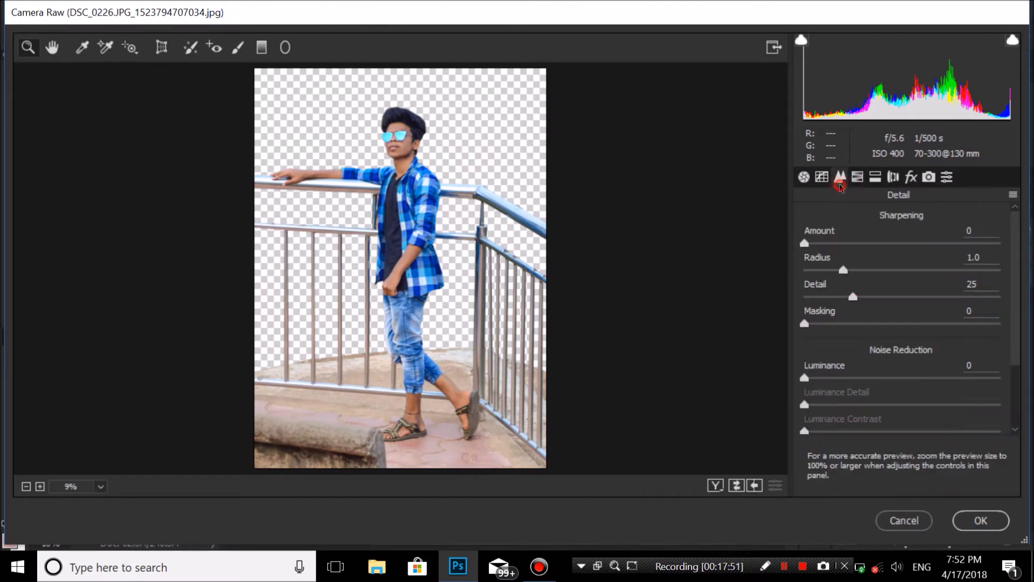
{"action": "left_click", "coordinate": [819, 377]}
{"action": "left_click", "coordinate": [815, 243]}
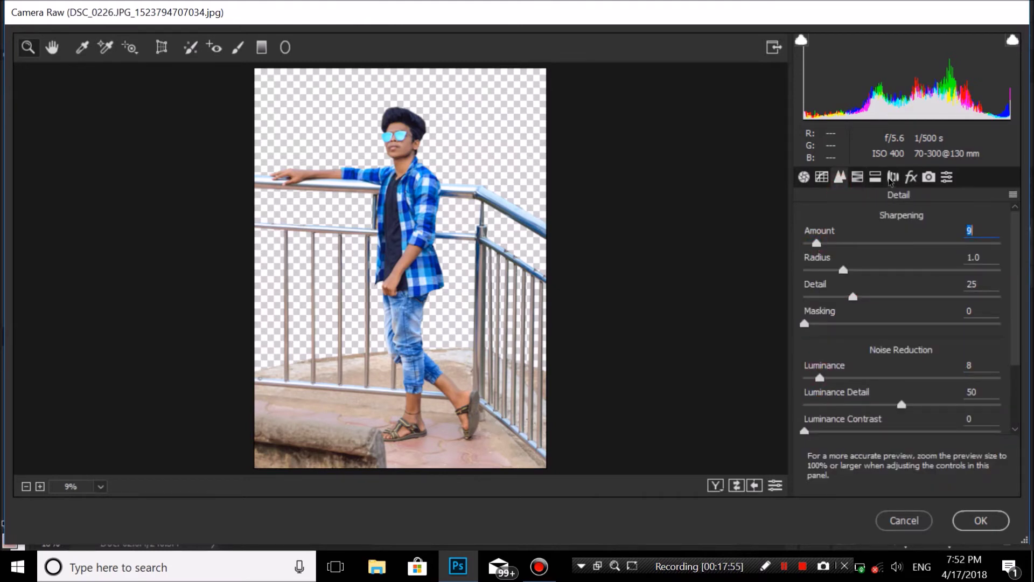
Step: Raise Blues saturation to +8 and Aquas to +38, then apply Camera Raw
{"action": "left_click", "coordinate": [857, 177]}
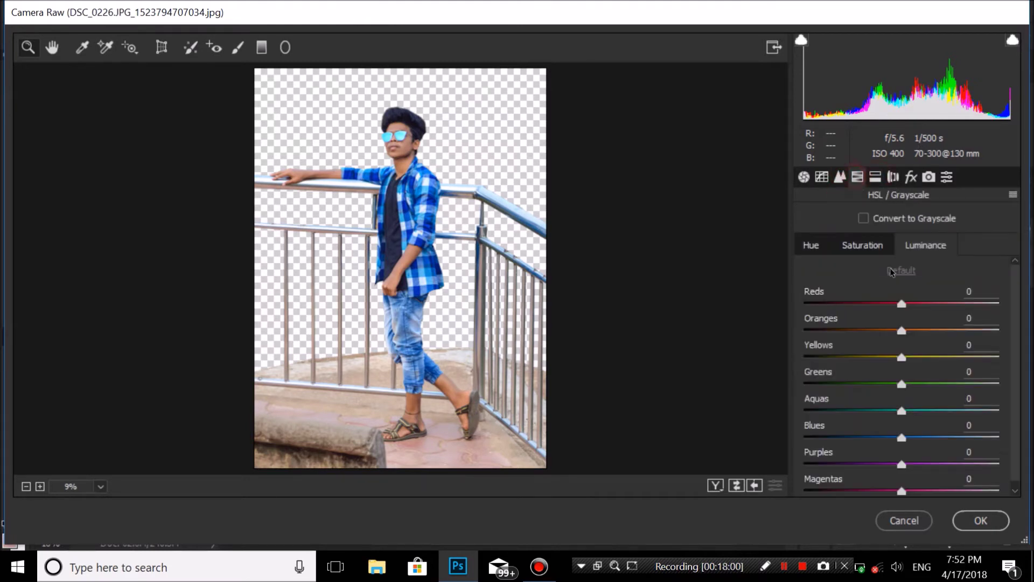
{"action": "left_click", "coordinate": [862, 245]}
{"action": "left_click_drag", "start_coordinate": [902, 437], "coordinate": [996, 413]}
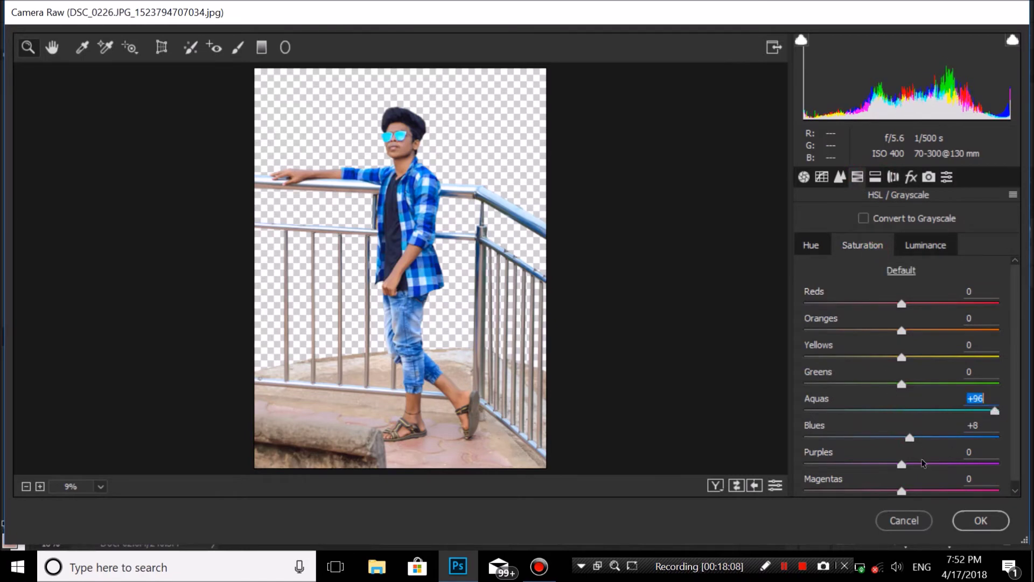
{"action": "left_click", "coordinate": [939, 411]}
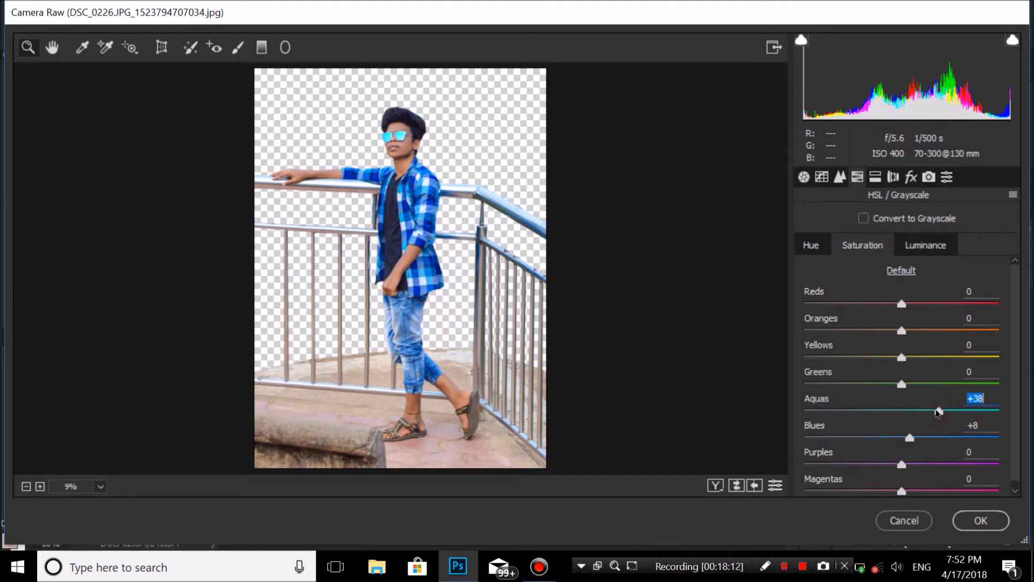
{"action": "left_click", "coordinate": [979, 531]}
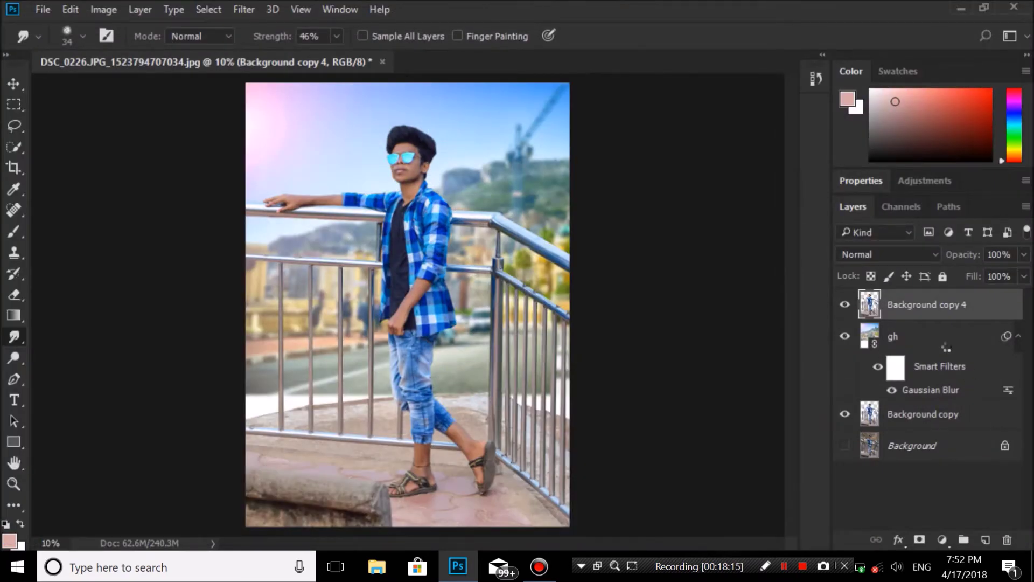
Step: Open Camera Raw on layer gh and adjust exposure, highlights, shadows and blacks
{"action": "left_click", "coordinate": [945, 344]}
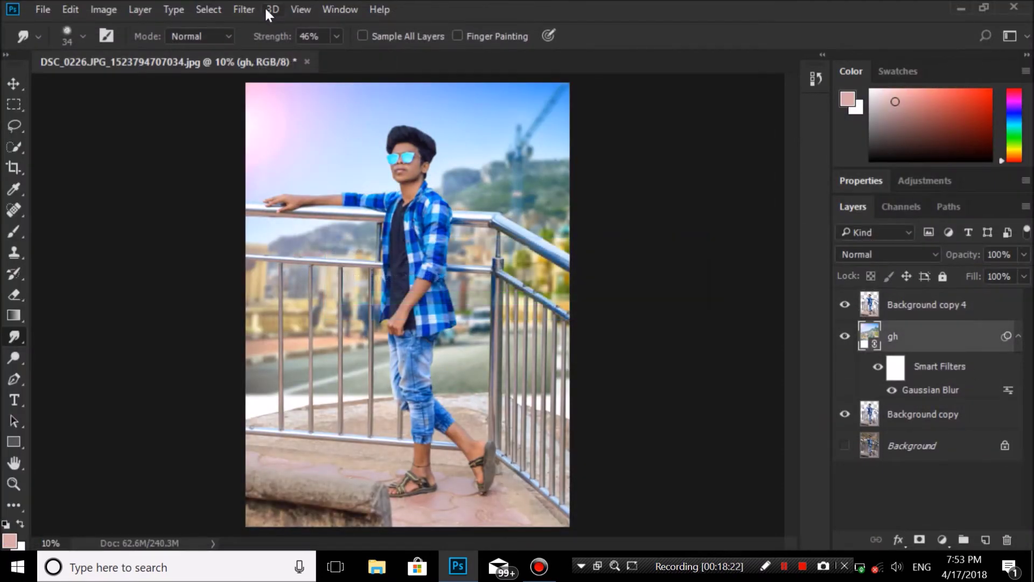
{"action": "left_click", "coordinate": [244, 9]}
{"action": "left_click", "coordinate": [290, 102]}
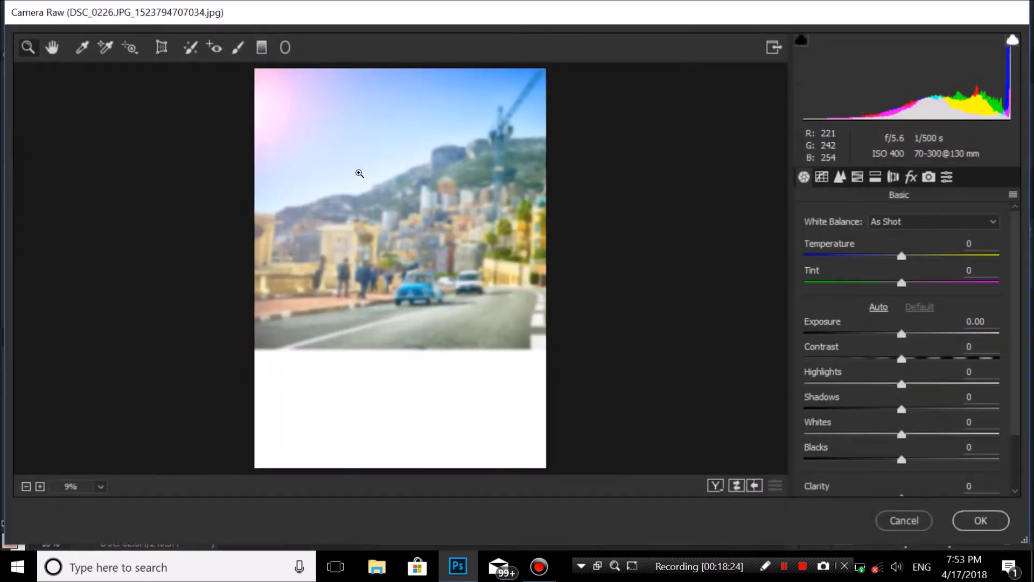
{"action": "left_click", "coordinate": [901, 334]}
{"action": "mouse_move", "coordinate": [901, 384]}
{"action": "left_mouse_down"}
{"action": "mouse_move", "coordinate": [883, 384]}
{"action": "mouse_move", "coordinate": [904, 409]}
{"action": "left_mouse_up"}
{"action": "mouse_move", "coordinate": [901, 459]}
{"action": "left_mouse_down"}
{"action": "mouse_move", "coordinate": [878, 460]}
{"action": "mouse_move", "coordinate": [921, 460]}
{"action": "mouse_move", "coordinate": [890, 434]}
{"action": "mouse_move", "coordinate": [925, 429]}
{"action": "mouse_move", "coordinate": [937, 457]}
{"action": "left_mouse_up"}
Step: Add slight noise reduction, boost Greens saturation to +43, and apply
{"action": "scroll", "coordinate": [921, 455], "scroll_direction": "down", "scroll_amount": 2}
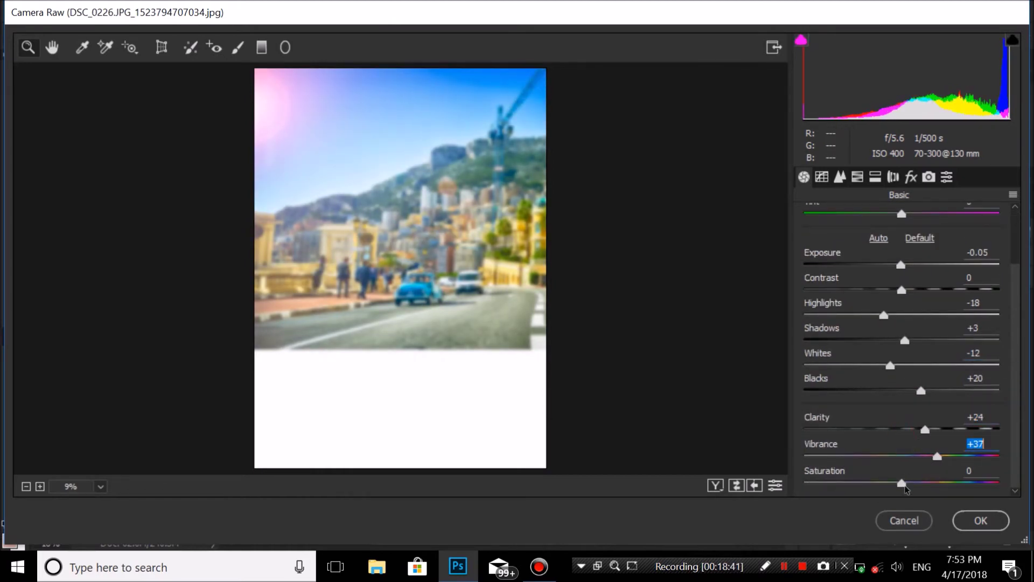
{"action": "left_click", "coordinate": [893, 177]}
{"action": "left_click", "coordinate": [857, 177]}
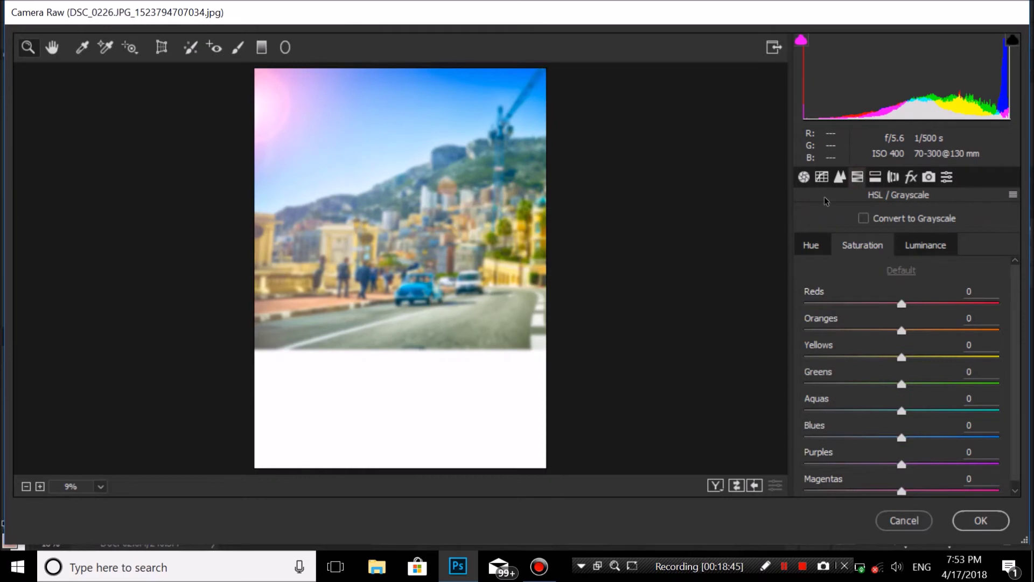
{"action": "left_click_drag", "start_coordinate": [805, 377], "coordinate": [811, 377]}
{"action": "left_click", "coordinate": [858, 176]}
{"action": "left_click_drag", "start_coordinate": [893, 386], "coordinate": [943, 384]}
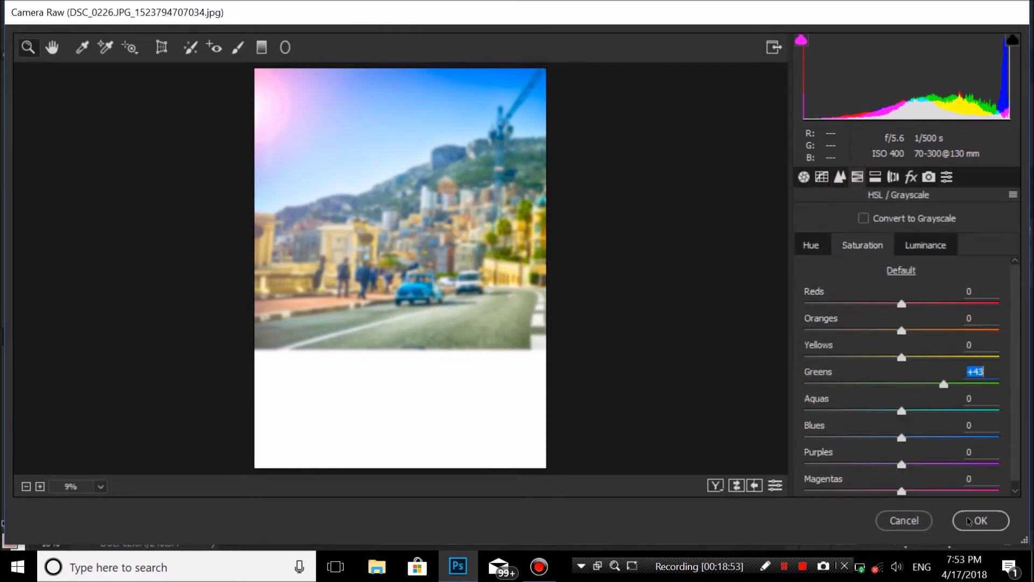
{"action": "left_click", "coordinate": [927, 491]}
{"action": "left_click", "coordinate": [978, 521]}
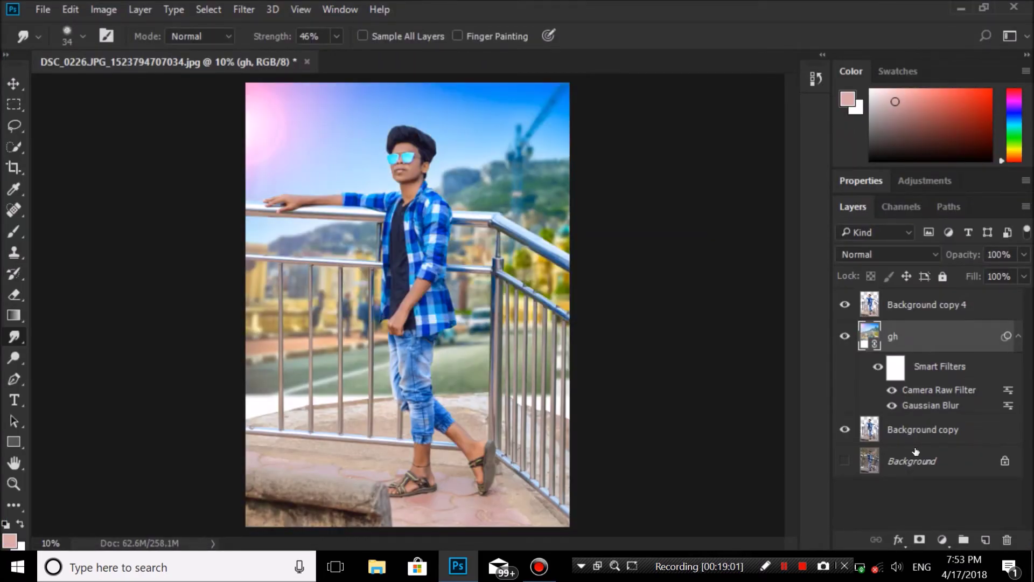
Step: Apply a second Camera Raw pass to gh with vibrance -18
{"action": "left_click", "coordinate": [257, 10]}
{"action": "left_click", "coordinate": [253, 98]}
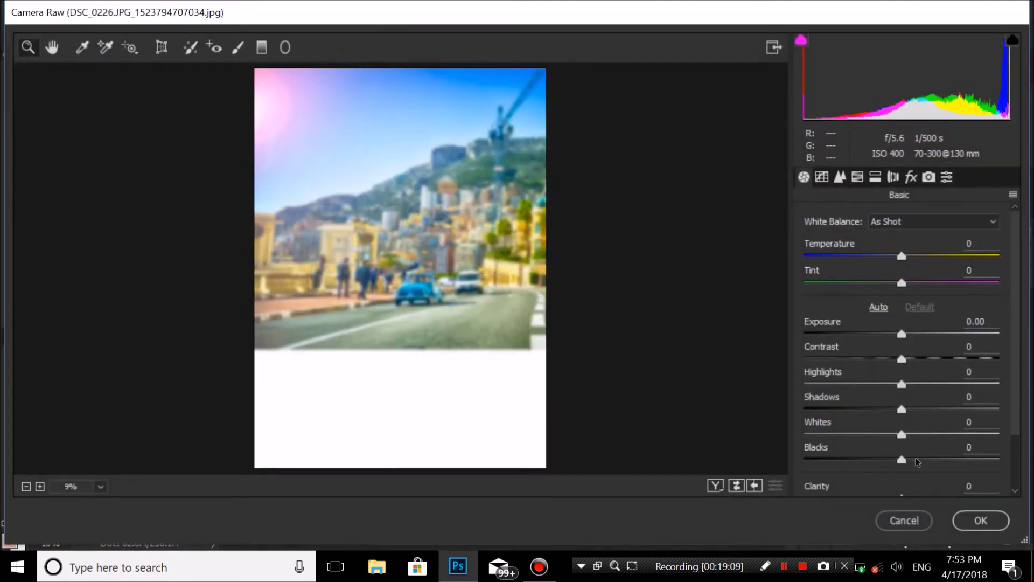
{"action": "scroll", "coordinate": [917, 462], "scroll_direction": "down", "scroll_amount": 3}
{"action": "left_click_drag", "start_coordinate": [901, 462], "coordinate": [884, 462]}
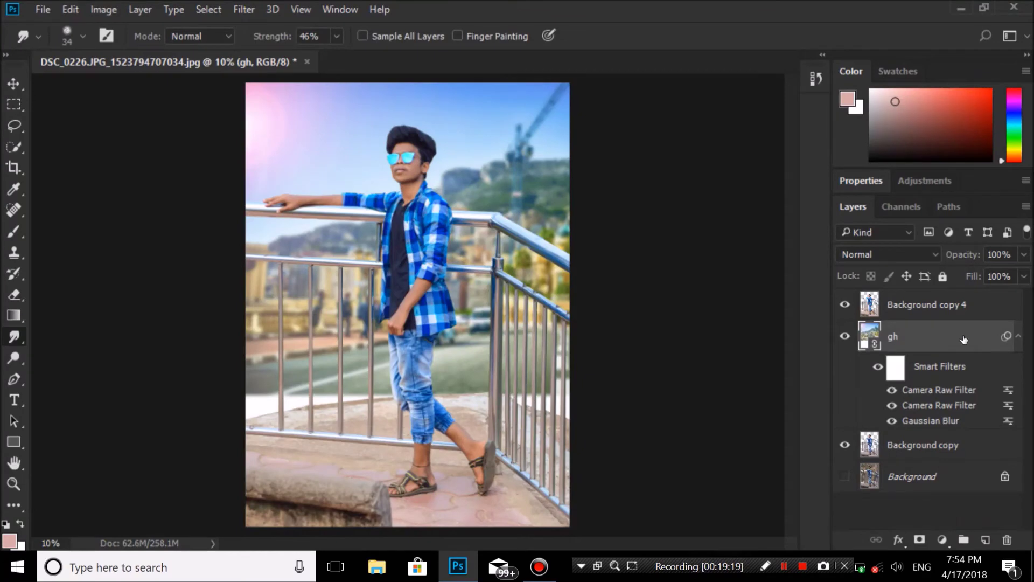
{"action": "right_click", "coordinate": [964, 340]}
Step: Flatten the image, discarding hidden layers, and duplicate it as Background copy
{"action": "left_click", "coordinate": [866, 128]}
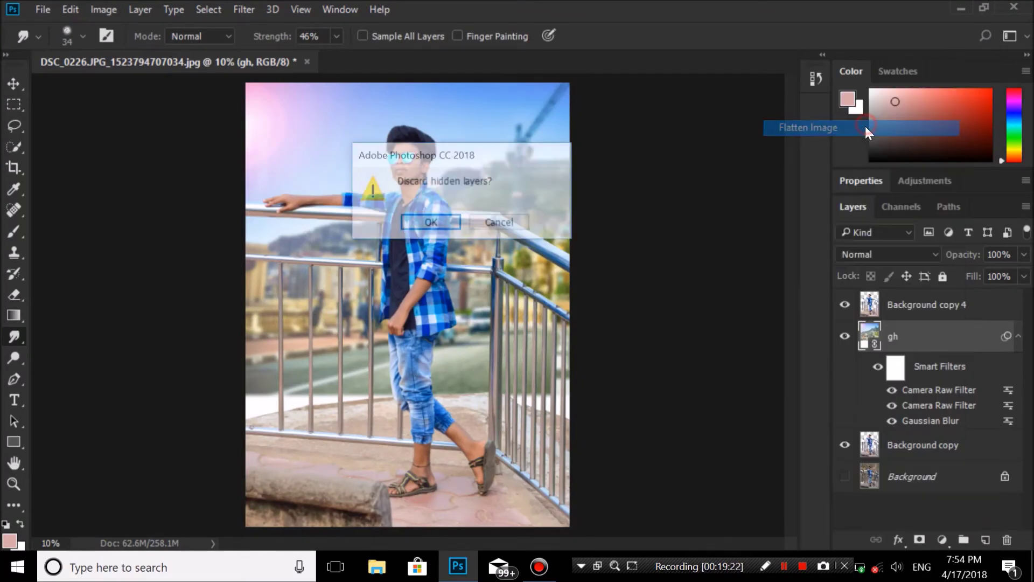
{"action": "left_click", "coordinate": [461, 221]}
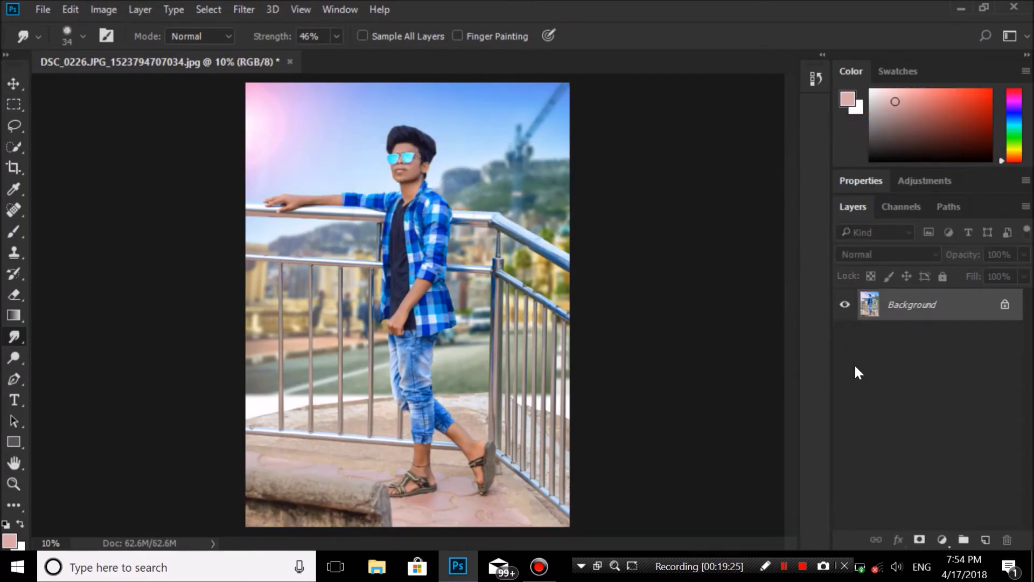
{"action": "right_click", "coordinate": [966, 306]}
{"action": "left_click", "coordinate": [897, 339]}
{"action": "left_click", "coordinate": [759, 203]}
Step: Start a Camera Raw edit on Background copy with exposure +0.10
{"action": "left_click", "coordinate": [246, 9]}
{"action": "left_click", "coordinate": [366, 137]}
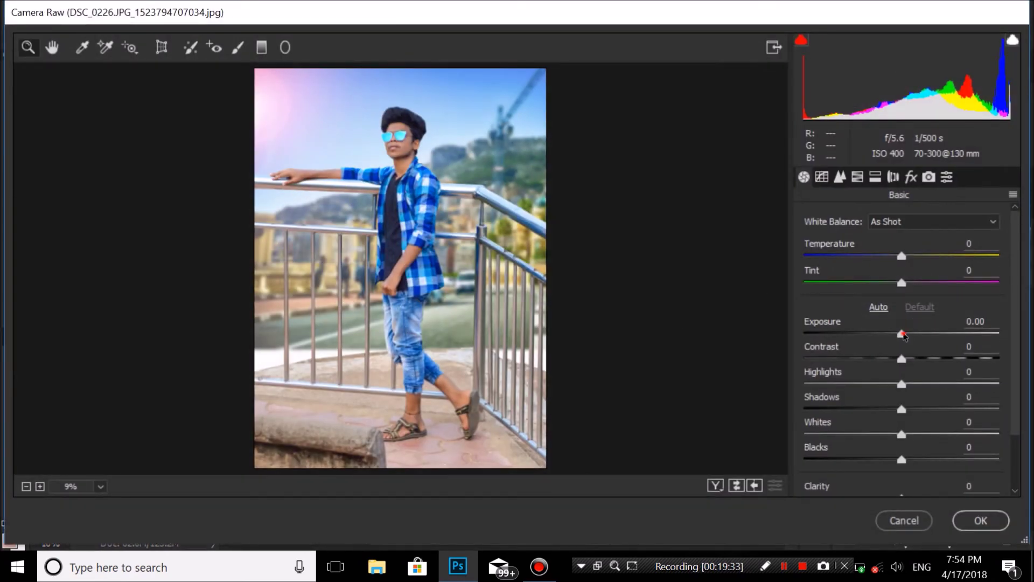
{"action": "mouse_move", "coordinate": [904, 333]}
{"action": "left_mouse_down"}
{"action": "mouse_move", "coordinate": [900, 460]}
{"action": "mouse_move", "coordinate": [914, 434]}
{"action": "left_mouse_up"}
Step: Set Highlights -3, Shadows +3 and Vibrance +4
{"action": "left_click", "coordinate": [902, 435]}
{"action": "scroll", "coordinate": [1011, 422], "scroll_direction": "down", "scroll_amount": 2}
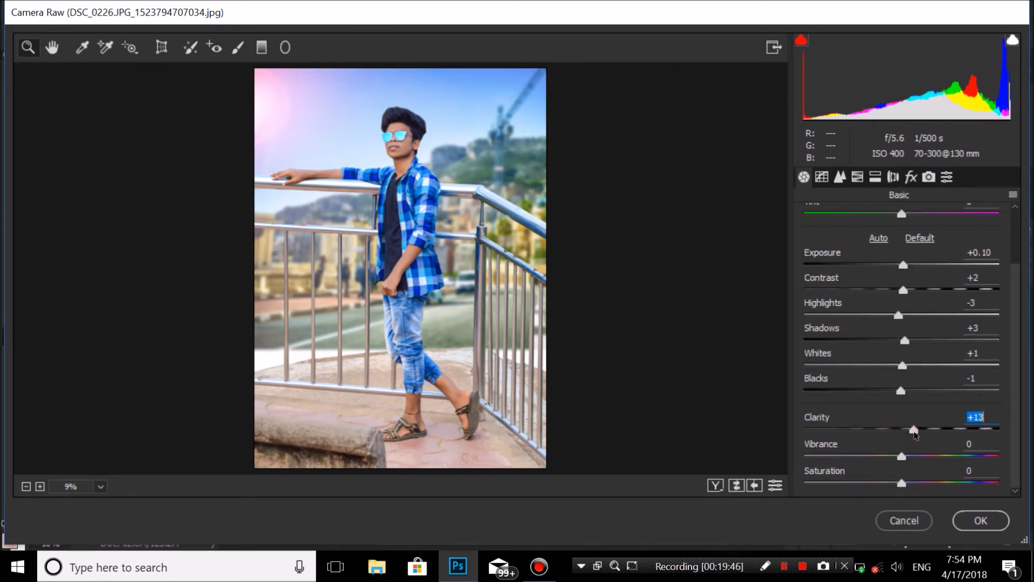
{"action": "left_click_drag", "start_coordinate": [901, 457], "coordinate": [905, 456]}
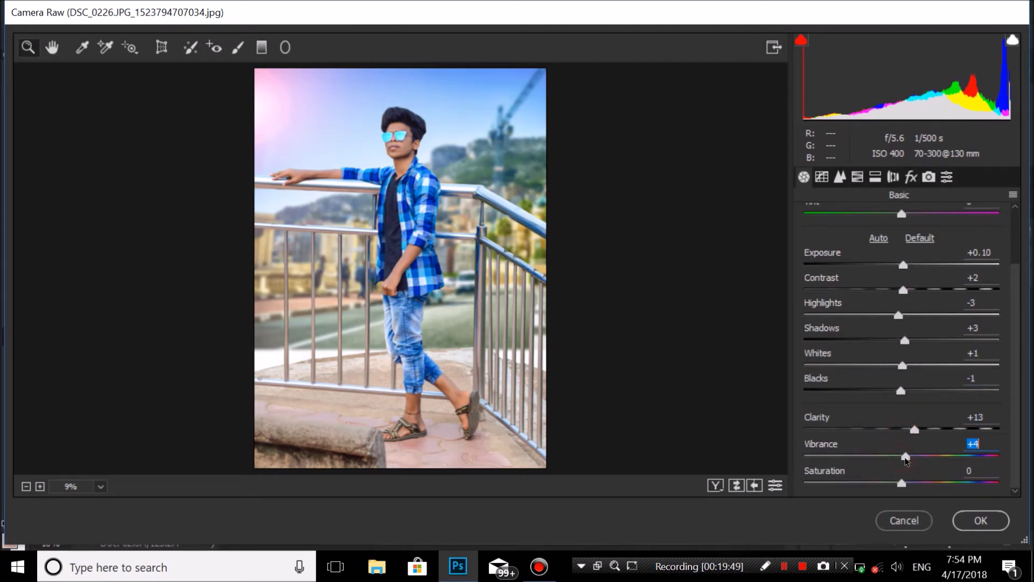
Step: Add a Highlight Priority post-crop vignette of -2
{"action": "left_click", "coordinate": [913, 180]}
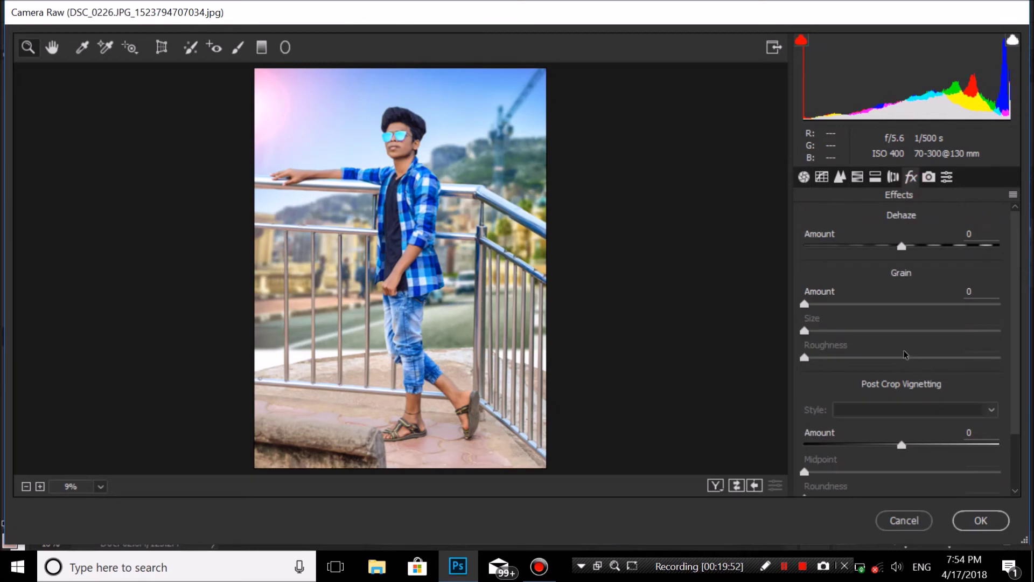
{"action": "left_click", "coordinate": [887, 446]}
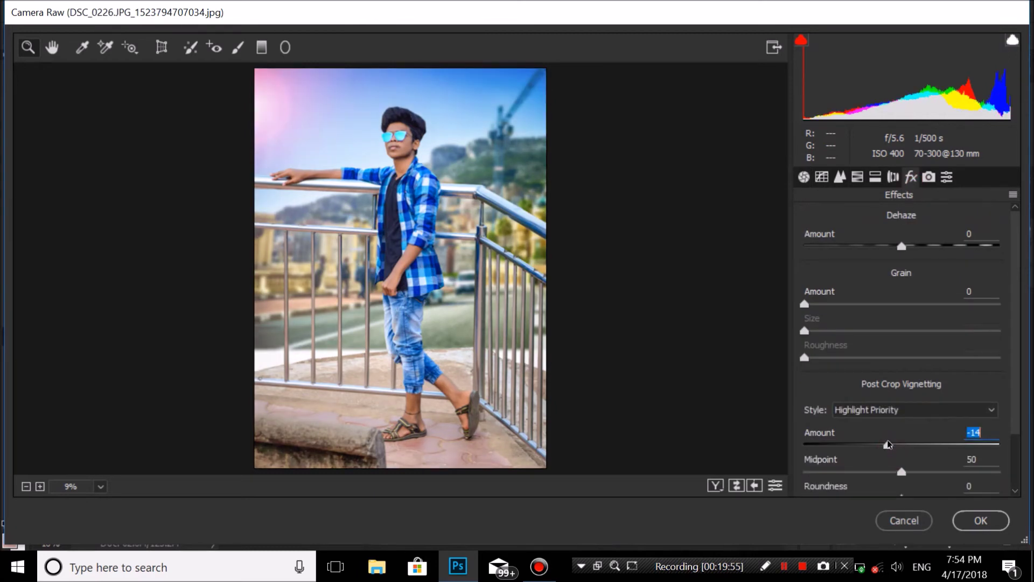
{"action": "mouse_move", "coordinate": [895, 437]}
{"action": "left_mouse_down"}
{"action": "mouse_move", "coordinate": [904, 435]}
{"action": "mouse_move", "coordinate": [905, 459]}
{"action": "mouse_move", "coordinate": [904, 449]}
{"action": "left_mouse_up"}
Step: Set sharpening amount 16 and luminance noise reduction 8
{"action": "left_click", "coordinate": [840, 177]}
{"action": "left_click_drag", "start_coordinate": [805, 243], "coordinate": [825, 243]}
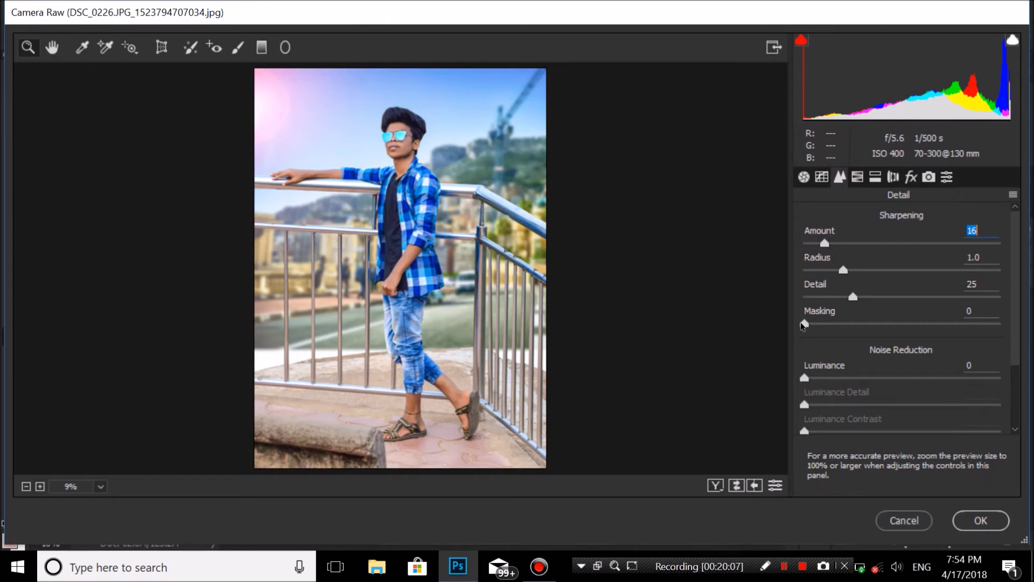
{"action": "left_click", "coordinate": [819, 379]}
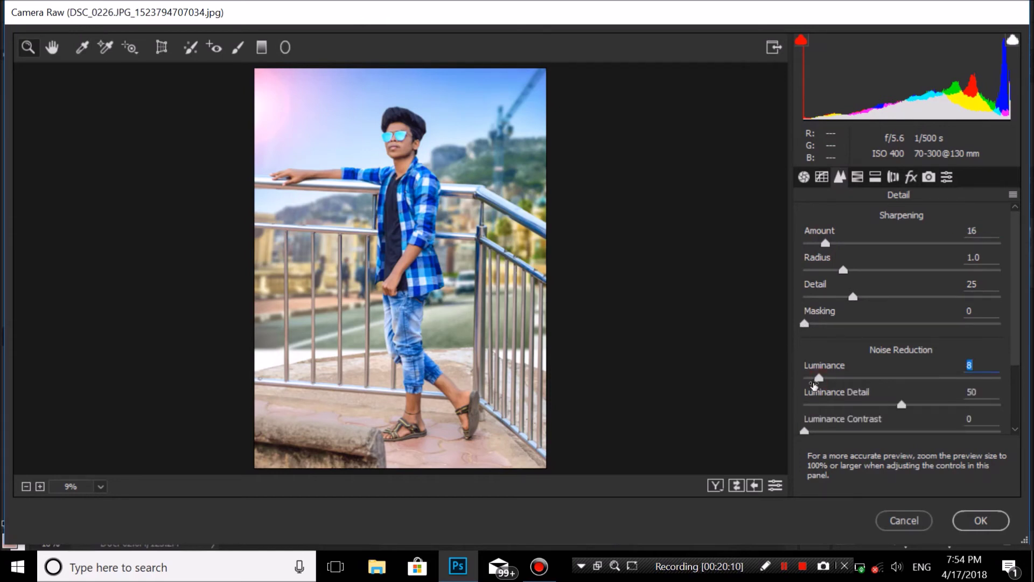
{"action": "left_click", "coordinate": [876, 177]}
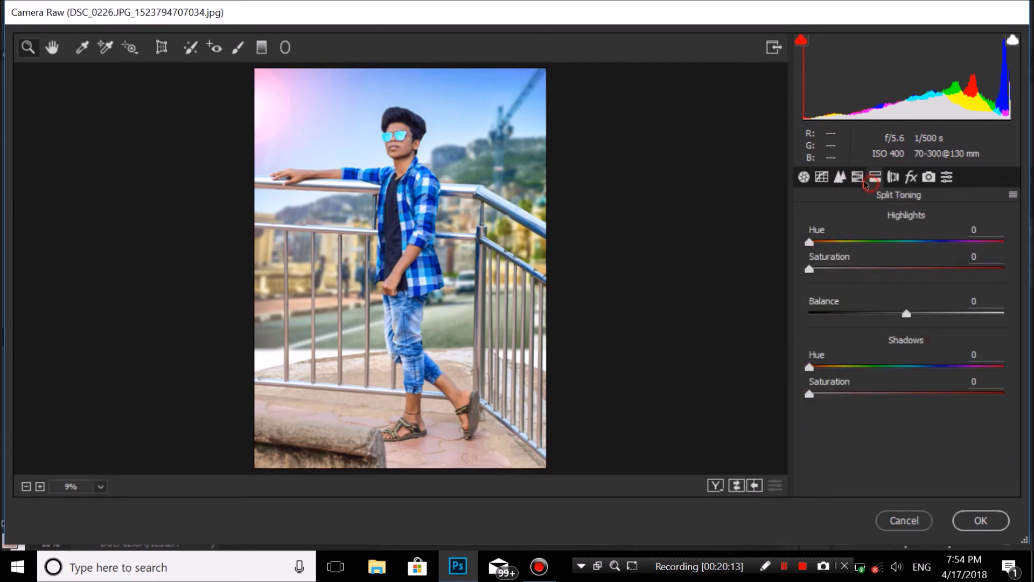
Step: Raise Blues saturation to +2 and Oranges saturation to +11, leaving orange luminance at 0
{"action": "left_click", "coordinate": [942, 246]}
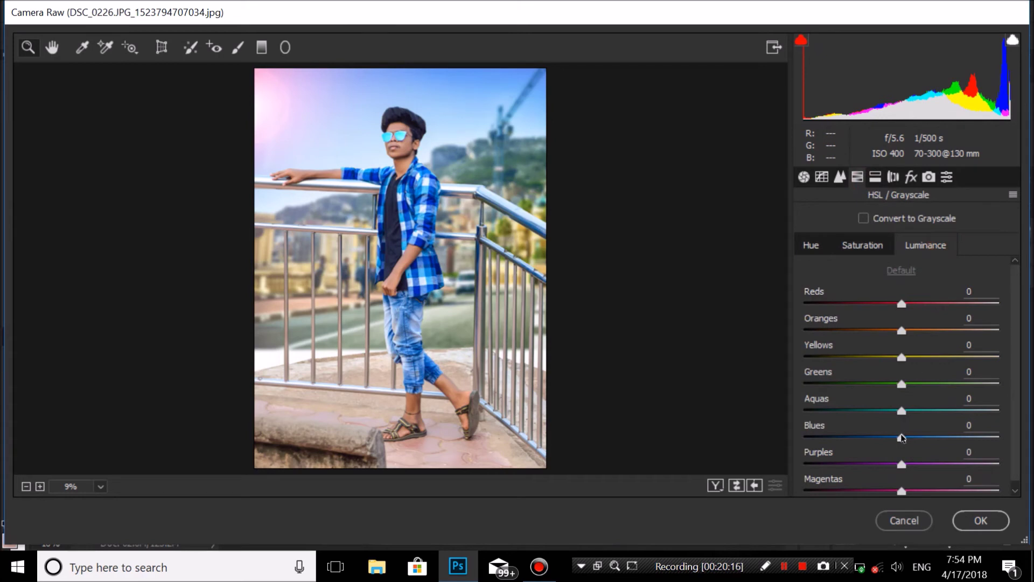
{"action": "left_click", "coordinate": [902, 331]}
{"action": "left_click", "coordinate": [863, 245]}
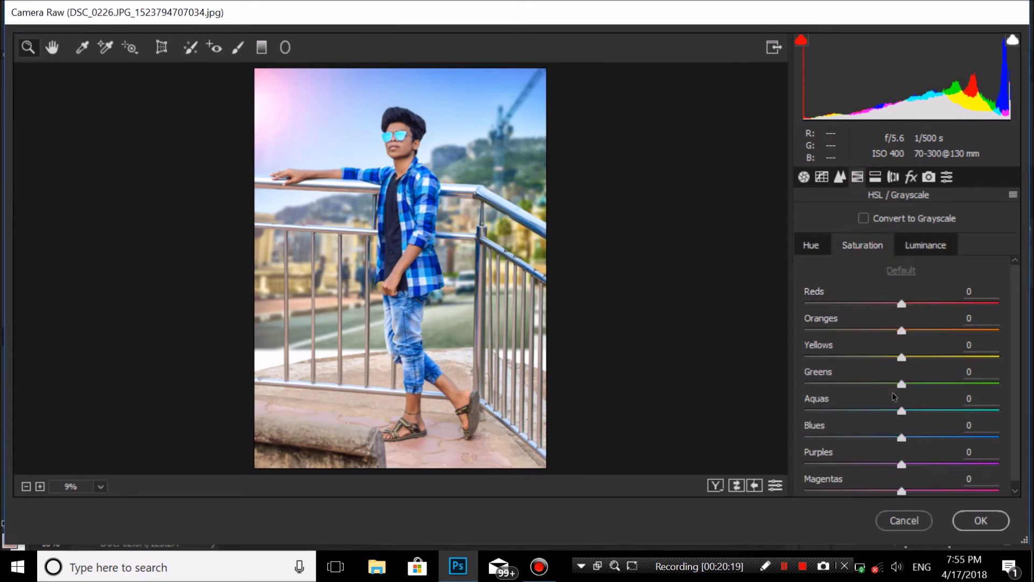
{"action": "left_click_drag", "start_coordinate": [901, 438], "coordinate": [904, 437]}
{"action": "left_click", "coordinate": [926, 245]}
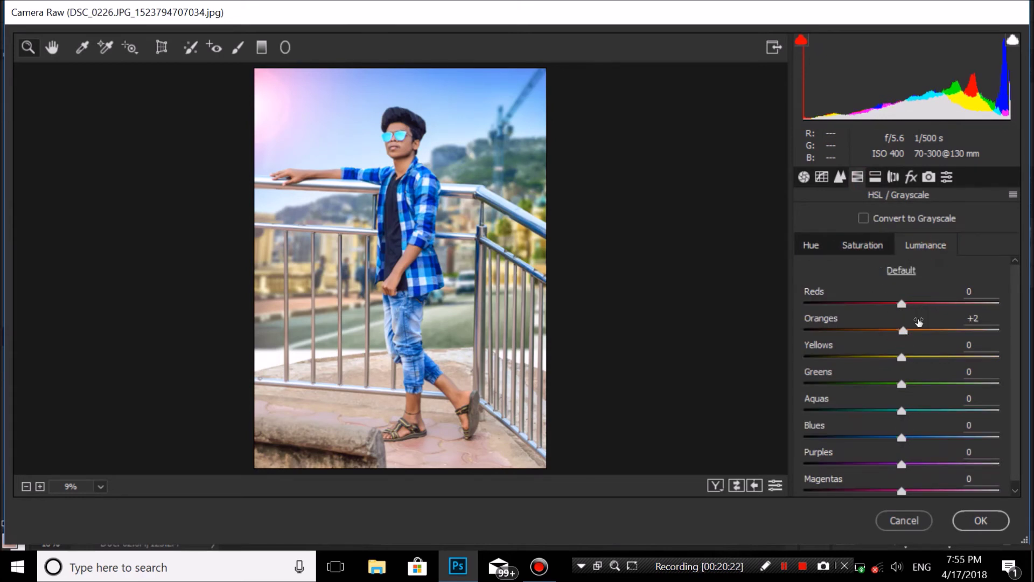
{"action": "left_click", "coordinate": [876, 247]}
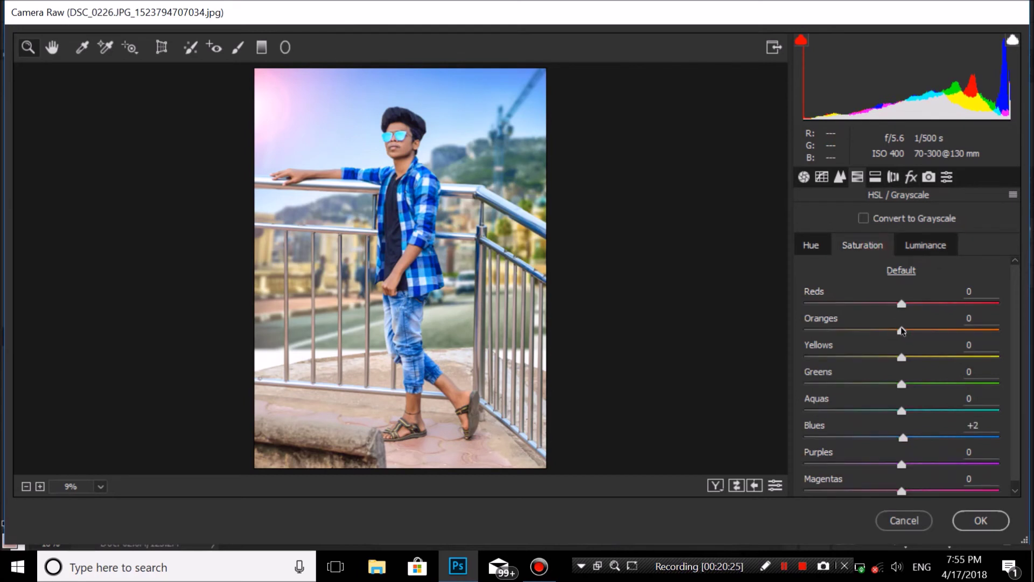
{"action": "left_click", "coordinate": [926, 245]}
{"action": "left_click_drag", "start_coordinate": [904, 331], "coordinate": [901, 331]}
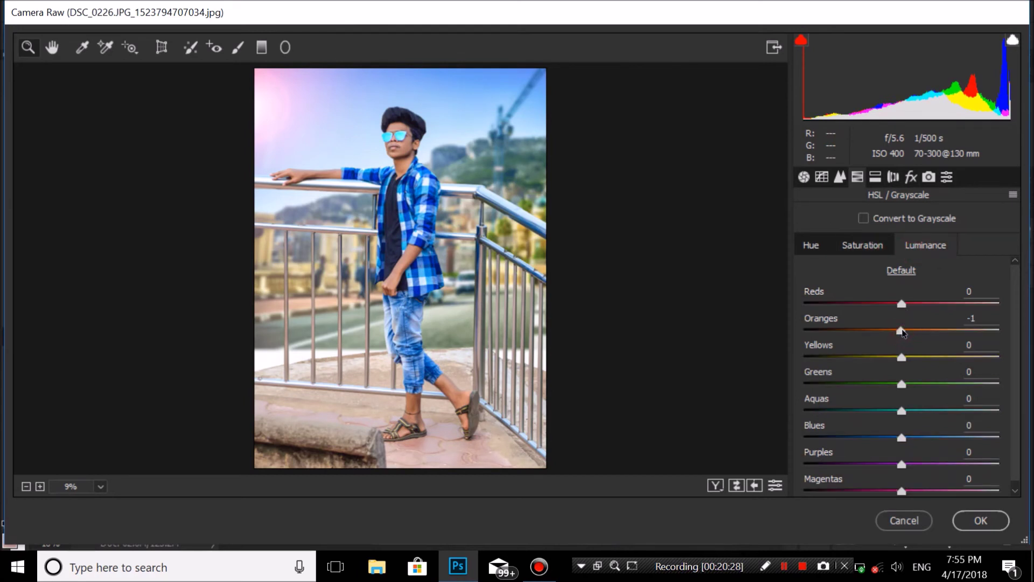
{"action": "double_click", "coordinate": [901, 330]}
{"action": "left_click", "coordinate": [867, 246]}
{"action": "left_click_drag", "start_coordinate": [901, 331], "coordinate": [911, 330]}
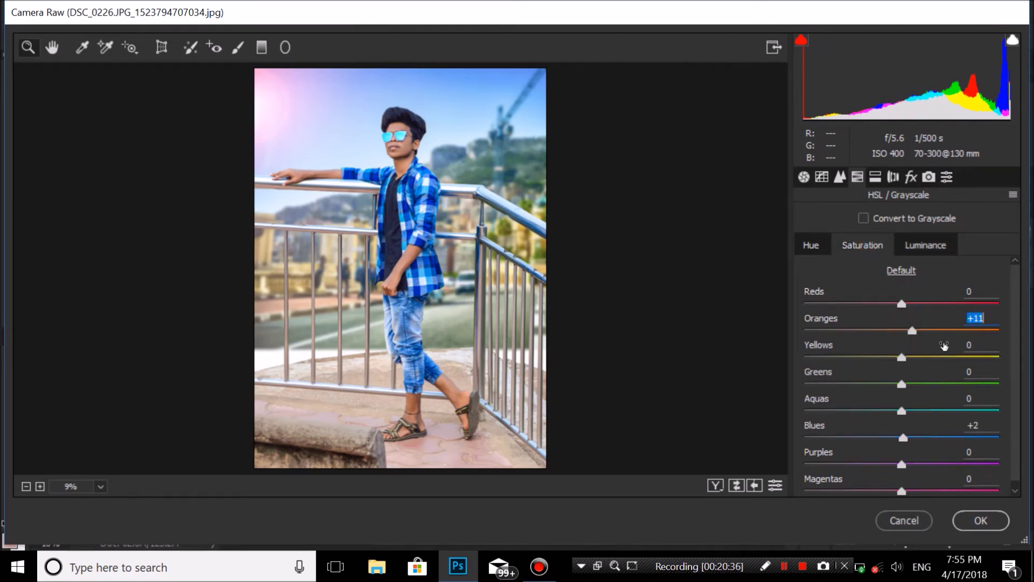
Step: Set Clarity +15 and Temperature +1, then apply Camera Raw to Background copy
{"action": "left_click", "coordinate": [804, 177]}
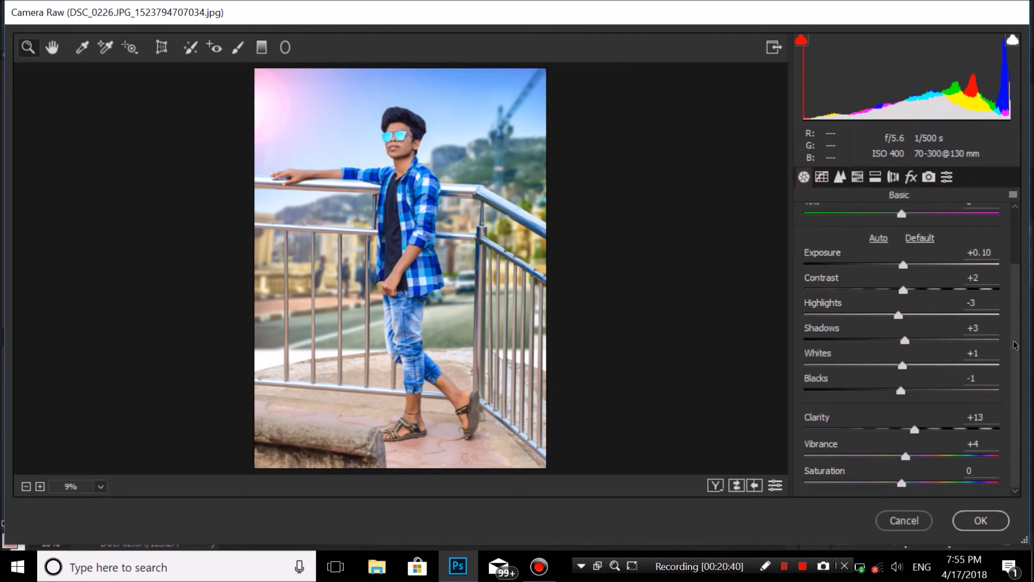
{"action": "left_click_drag", "start_coordinate": [918, 431], "coordinate": [921, 431]}
{"action": "scroll", "coordinate": [1012, 278], "scroll_direction": "up", "scroll_amount": 2}
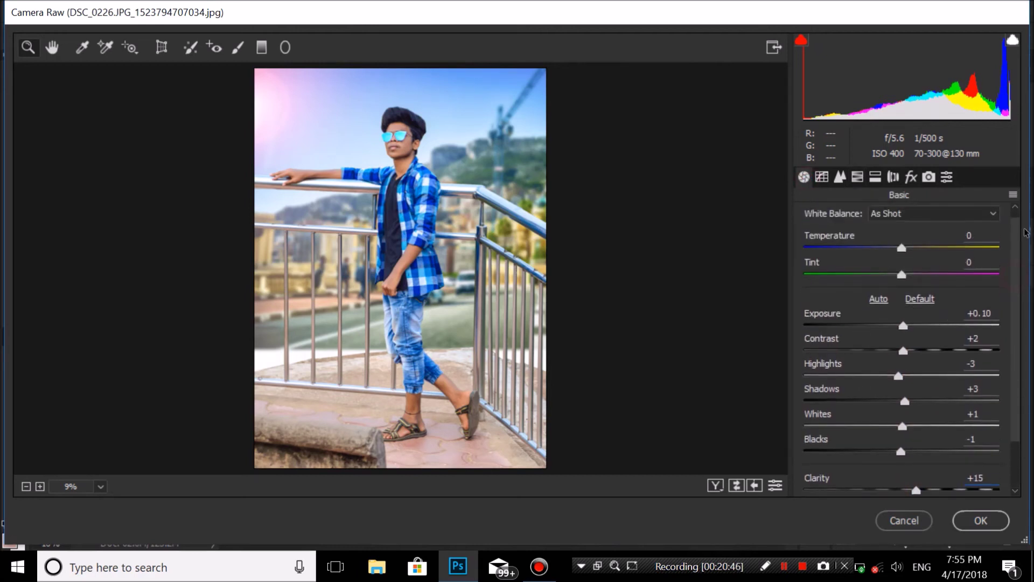
{"action": "left_click_drag", "start_coordinate": [902, 248], "coordinate": [903, 252]}
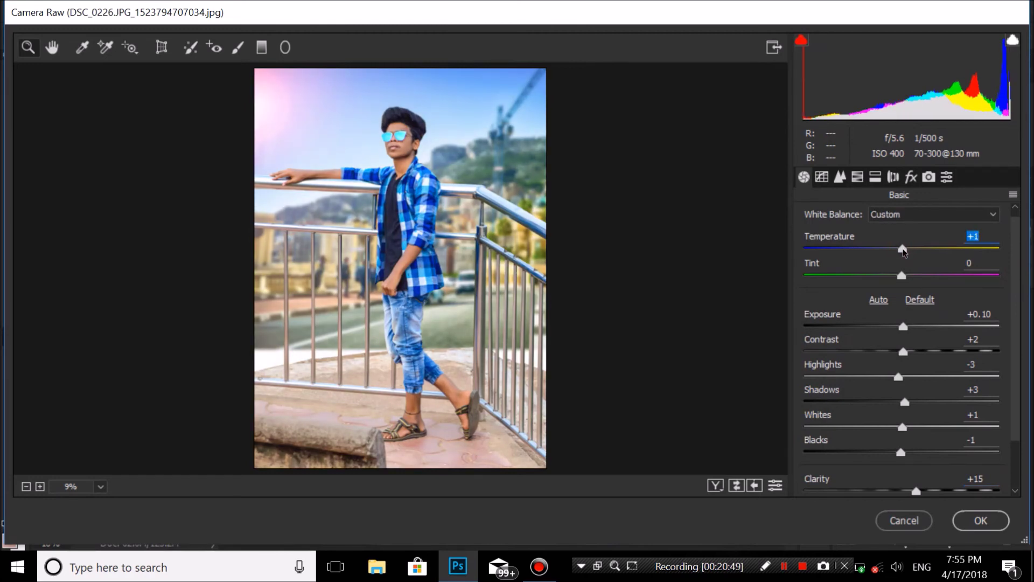
{"action": "left_click", "coordinate": [1007, 521]}
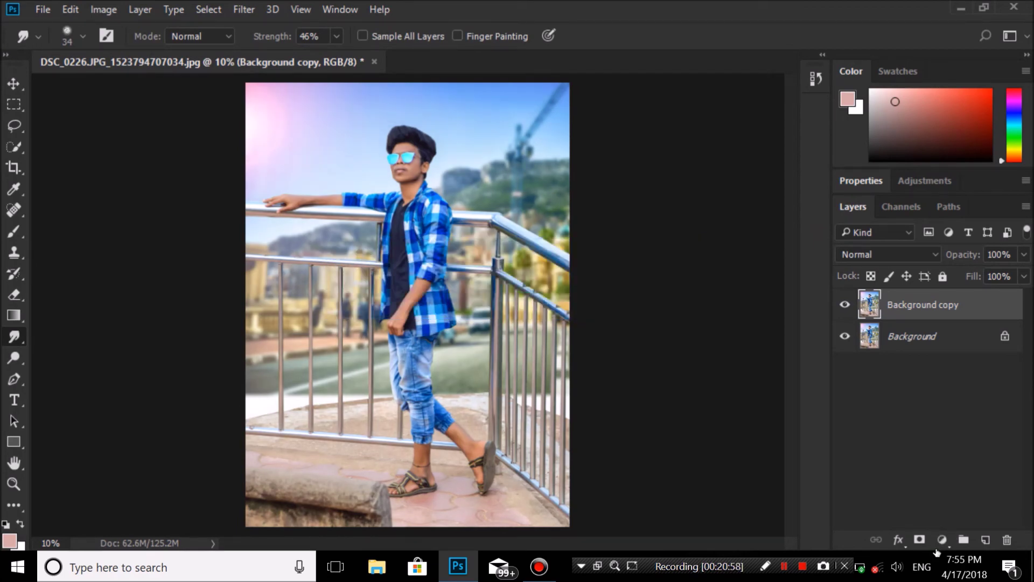
Step: Add a Color Balance adjustment layer with red +10 and blue +5 midtones
{"action": "left_click", "coordinate": [942, 539]}
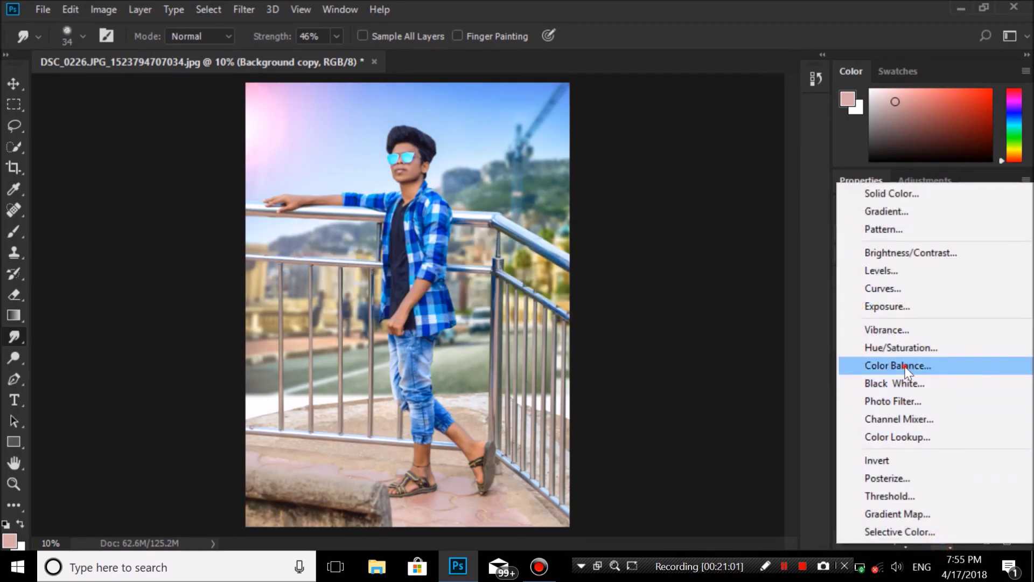
{"action": "left_click", "coordinate": [911, 365]}
{"action": "mouse_move", "coordinate": [907, 427]}
{"action": "left_mouse_down"}
{"action": "mouse_move", "coordinate": [915, 429]}
{"action": "mouse_move", "coordinate": [893, 460]}
{"action": "mouse_move", "coordinate": [912, 484]}
{"action": "left_mouse_up"}
{"action": "left_click_drag", "start_coordinate": [1029, 415], "coordinate": [1030, 439]}
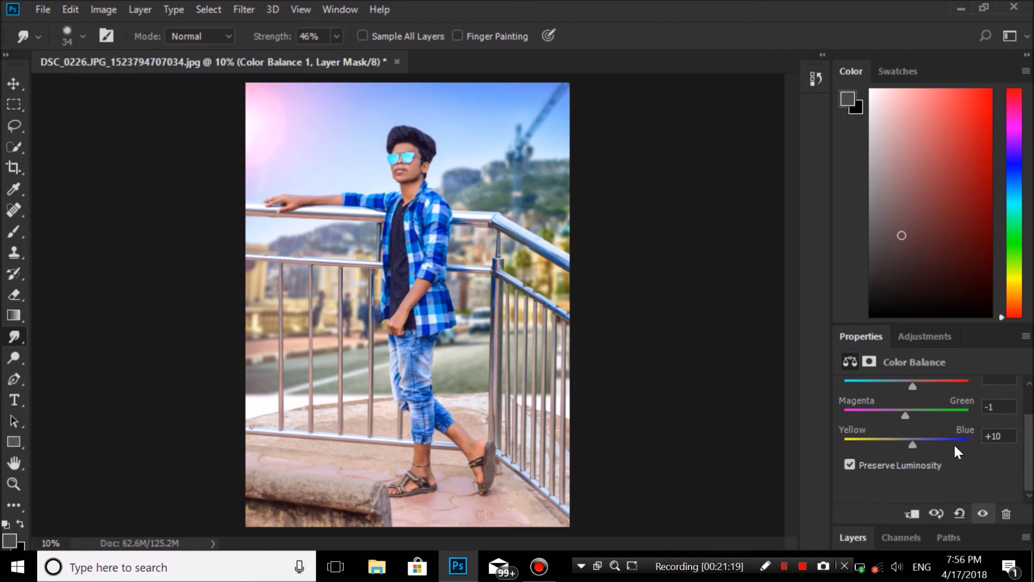
{"action": "left_click_drag", "start_coordinate": [910, 441], "coordinate": [907, 442]}
{"action": "left_click", "coordinate": [867, 539]}
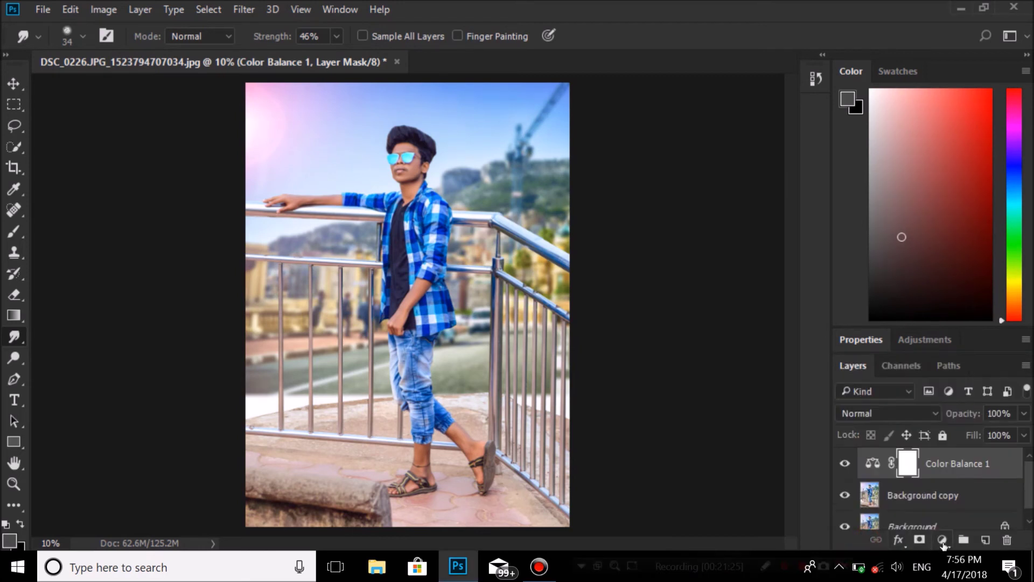
Step: Add a Photo Filter layer using Cooling Filter (80) at 5% density
{"action": "left_click", "coordinate": [943, 539]}
{"action": "left_click", "coordinate": [924, 400]}
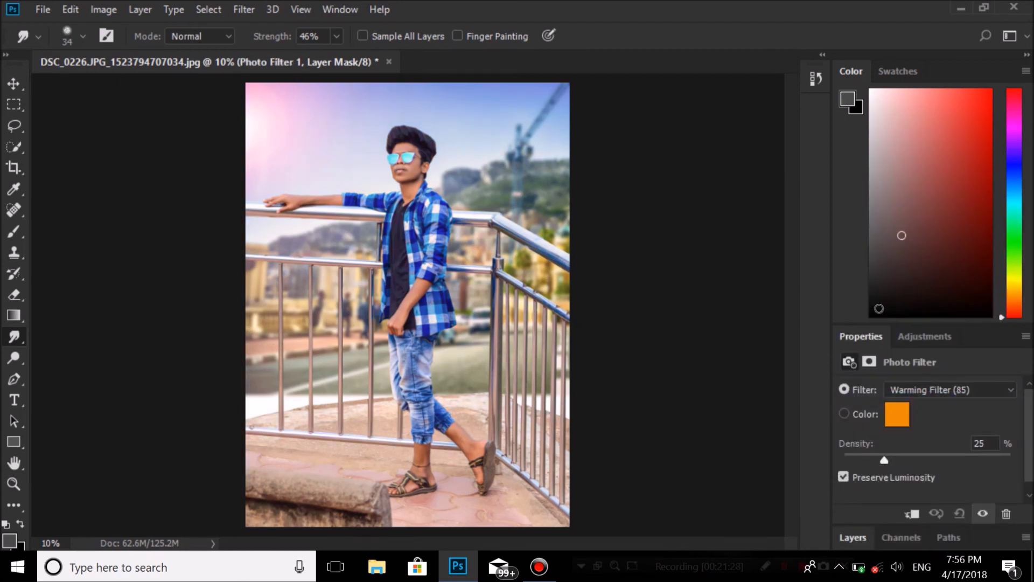
{"action": "left_click", "coordinate": [916, 390]}
{"action": "left_click", "coordinate": [921, 157]}
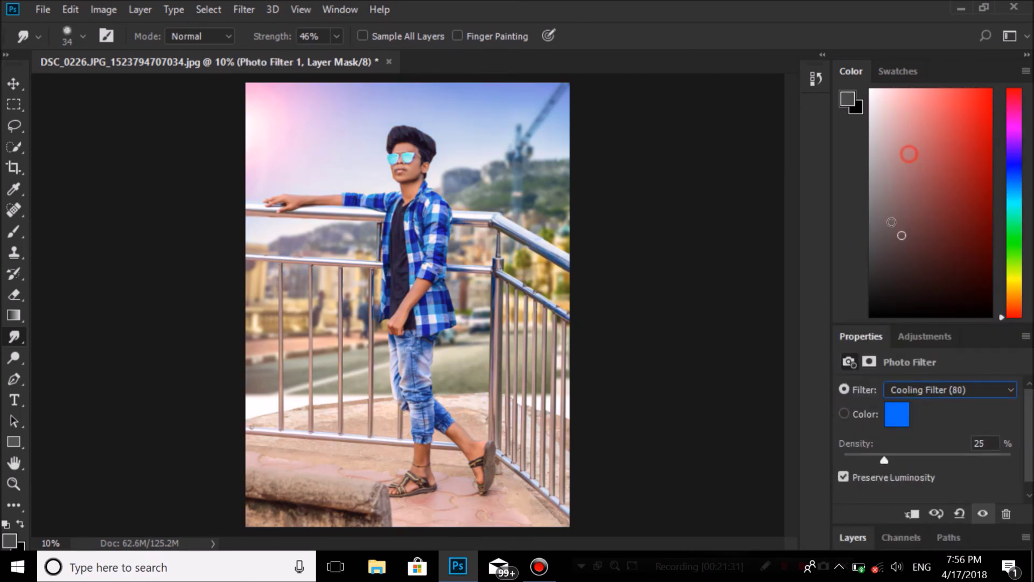
{"action": "left_click_drag", "start_coordinate": [855, 454], "coordinate": [851, 455]}
{"action": "left_click", "coordinate": [848, 537]}
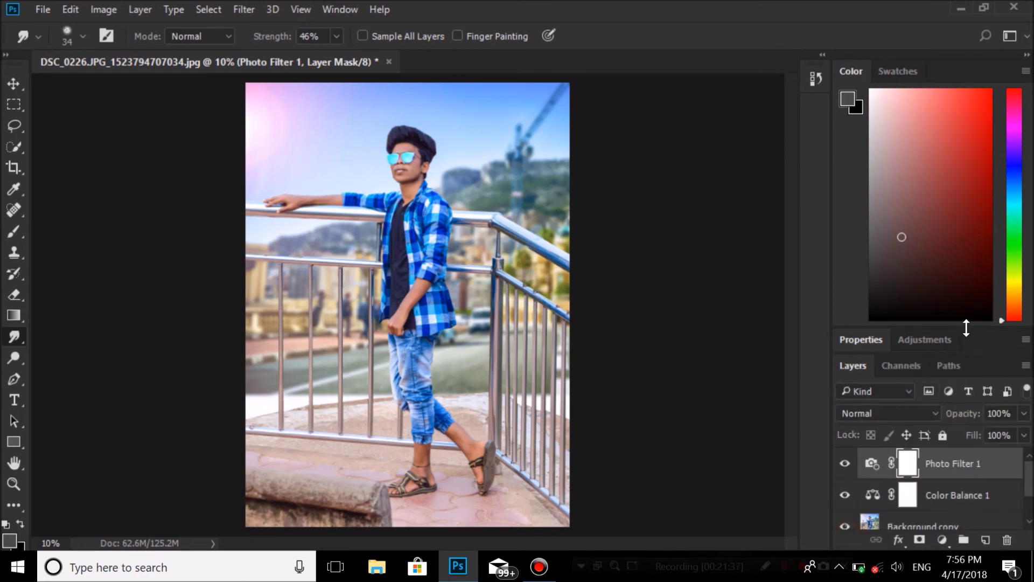
{"action": "left_click_drag", "start_coordinate": [964, 330], "coordinate": [964, 169]}
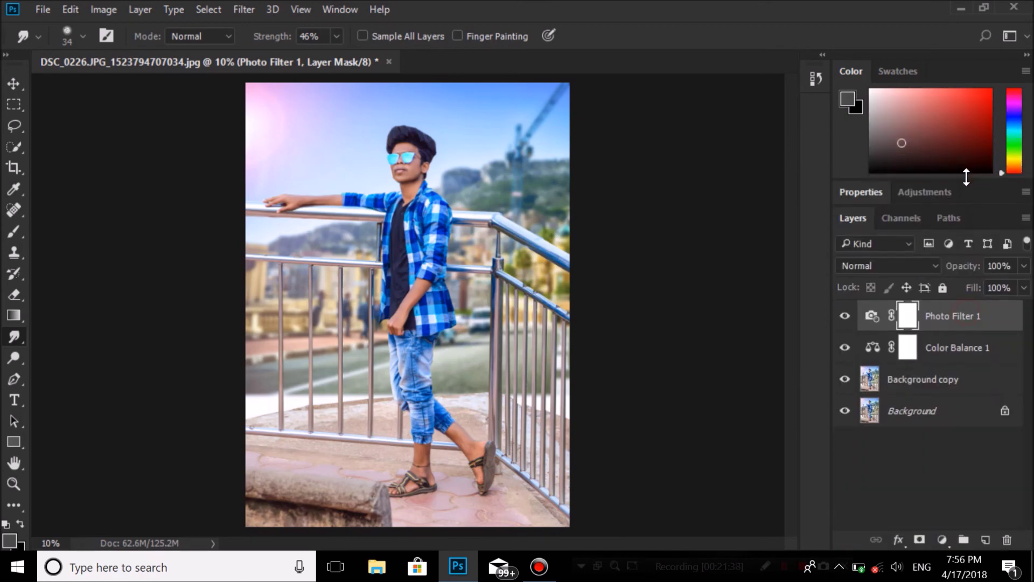
Step: Merge Photo Filter 1 through Background copy into one layer
{"action": "left_click", "coordinate": [972, 367], "text": "shift"}
{"action": "right_click", "coordinate": [972, 369]}
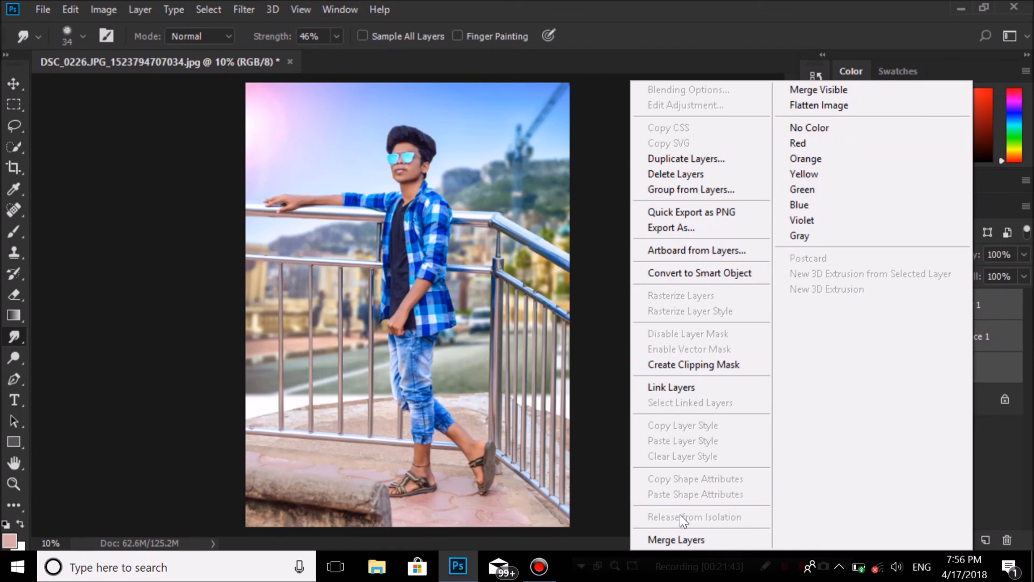
{"action": "left_click", "coordinate": [678, 539]}
{"action": "left_click", "coordinate": [843, 305]}
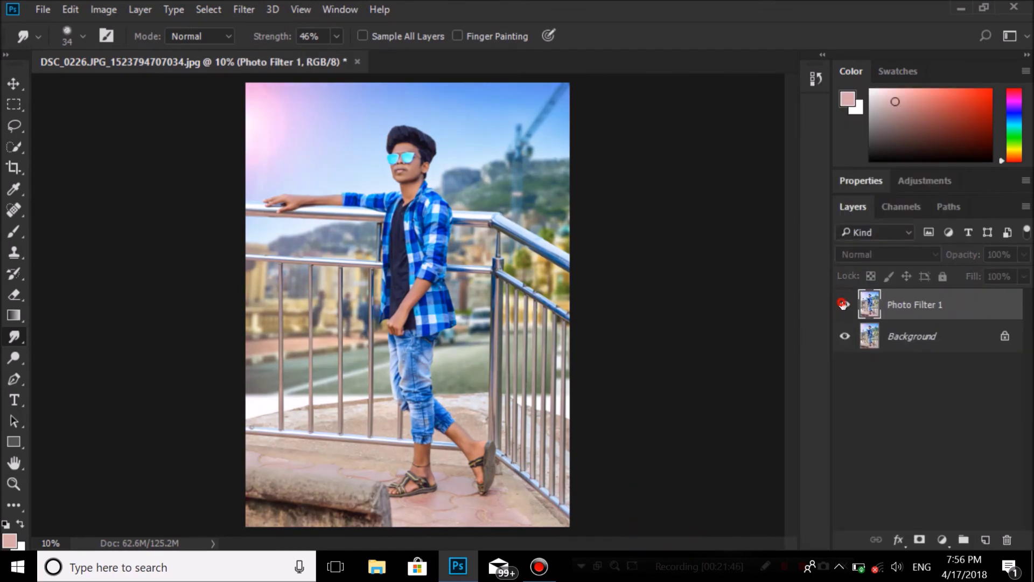
Step: Try Camera Raw exposure +0.05 and a face local adjustment, then cancel
{"action": "left_click", "coordinate": [248, 7]}
{"action": "left_click", "coordinate": [277, 102]}
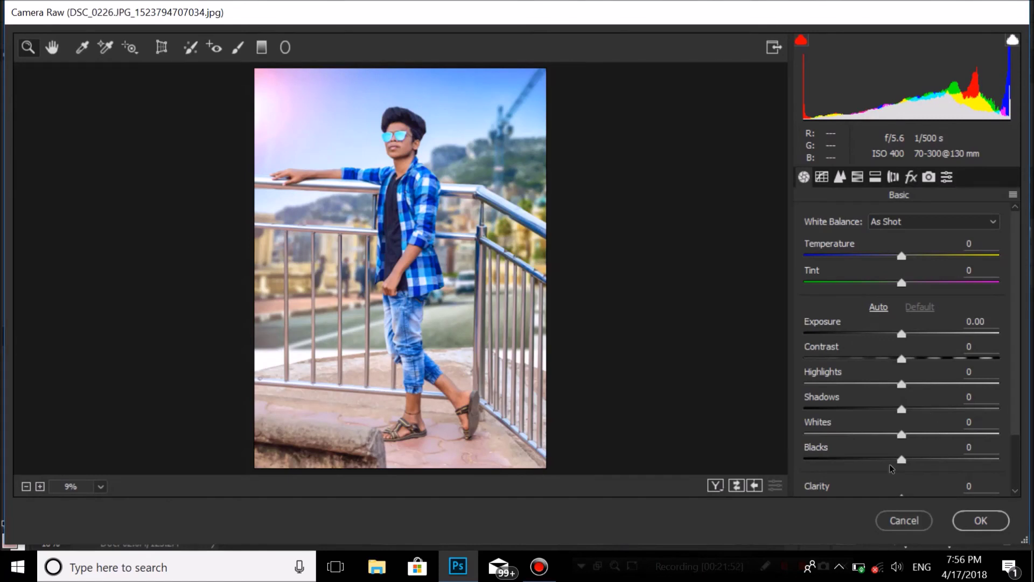
{"action": "left_click", "coordinate": [905, 335]}
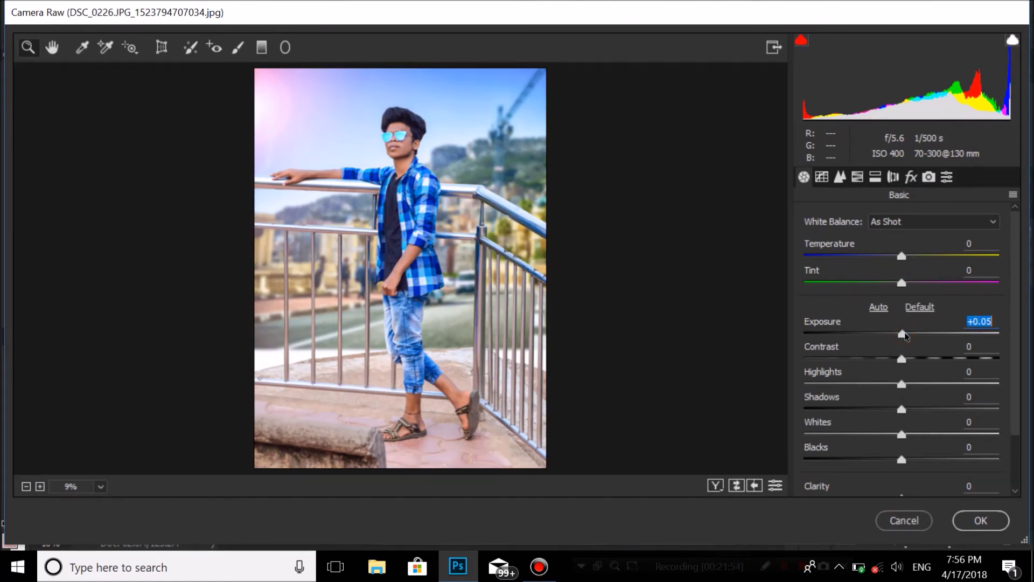
{"action": "left_click", "coordinate": [238, 47]}
{"action": "left_click", "coordinate": [412, 129]}
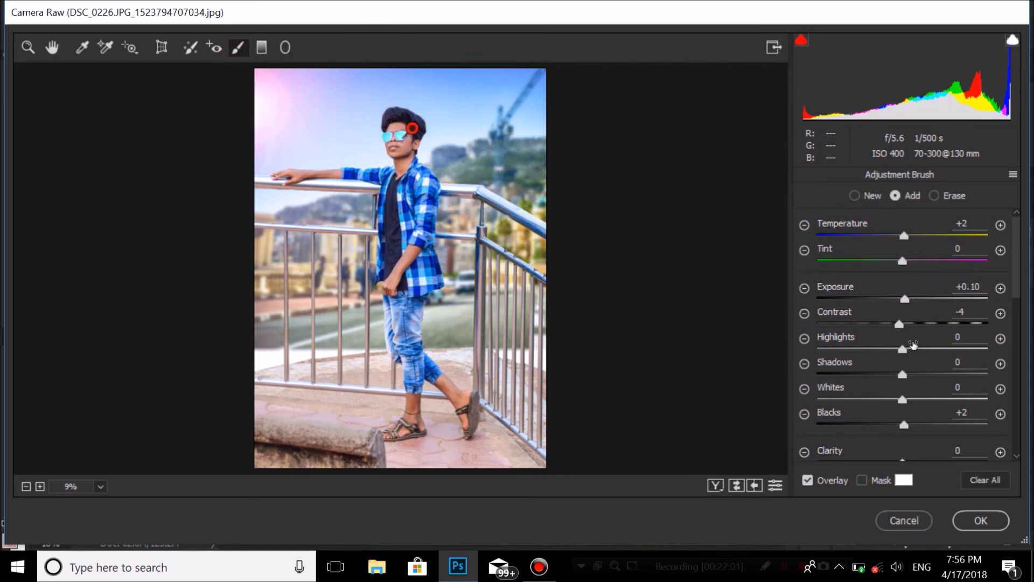
{"action": "double_click", "coordinate": [899, 324]}
{"action": "left_click", "coordinate": [905, 300]}
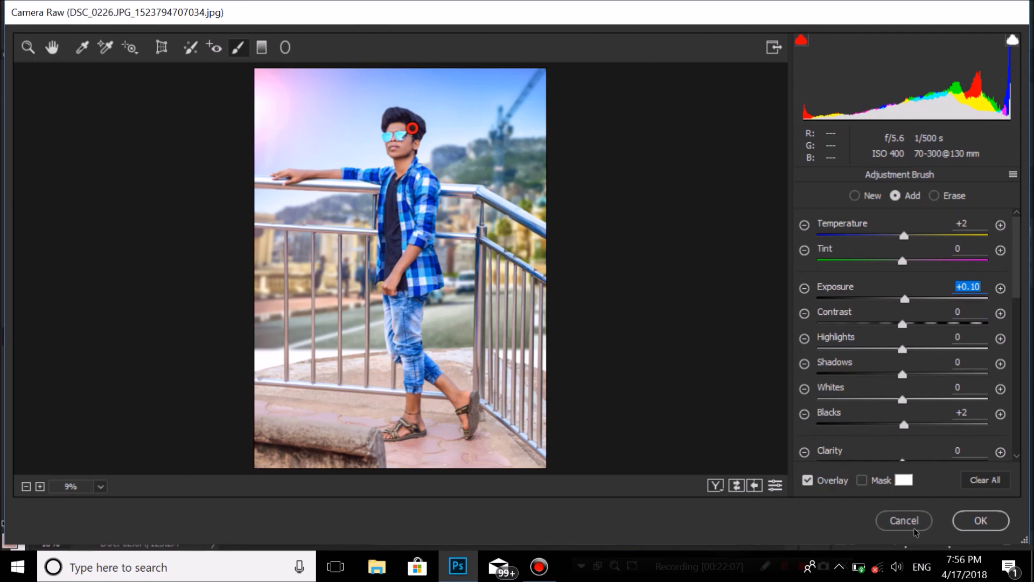
{"action": "left_click", "coordinate": [914, 529]}
{"action": "left_click", "coordinate": [942, 540]}
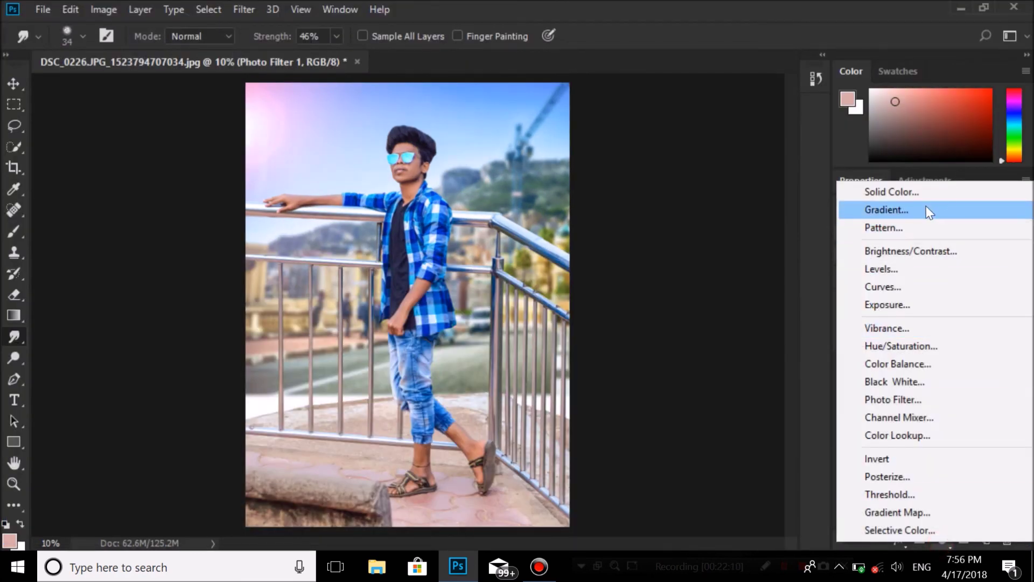
Step: Set the foreground colour to black
{"action": "key", "text": "Escape"}
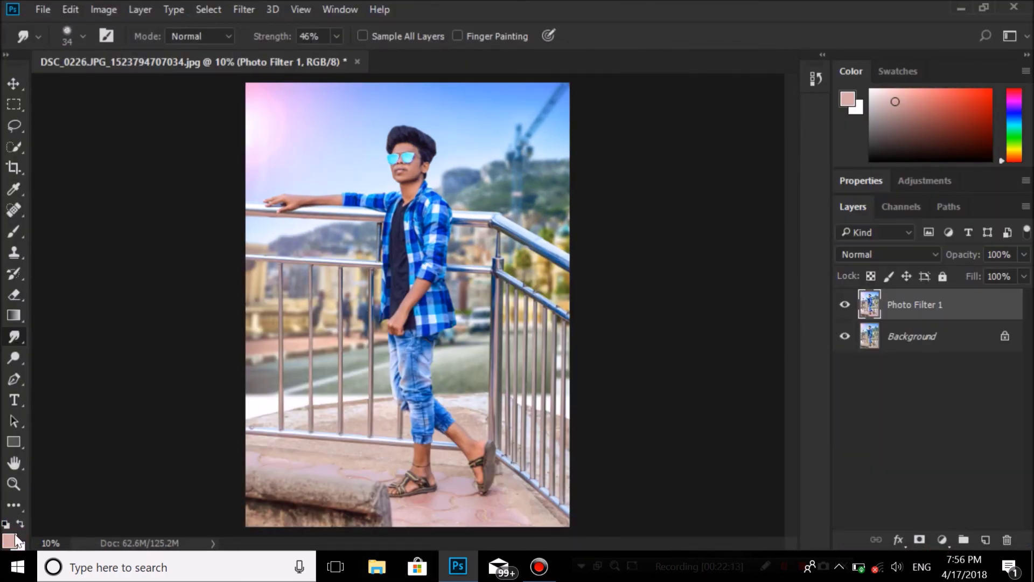
{"action": "left_click", "coordinate": [15, 537]}
{"action": "left_click", "coordinate": [515, 364]}
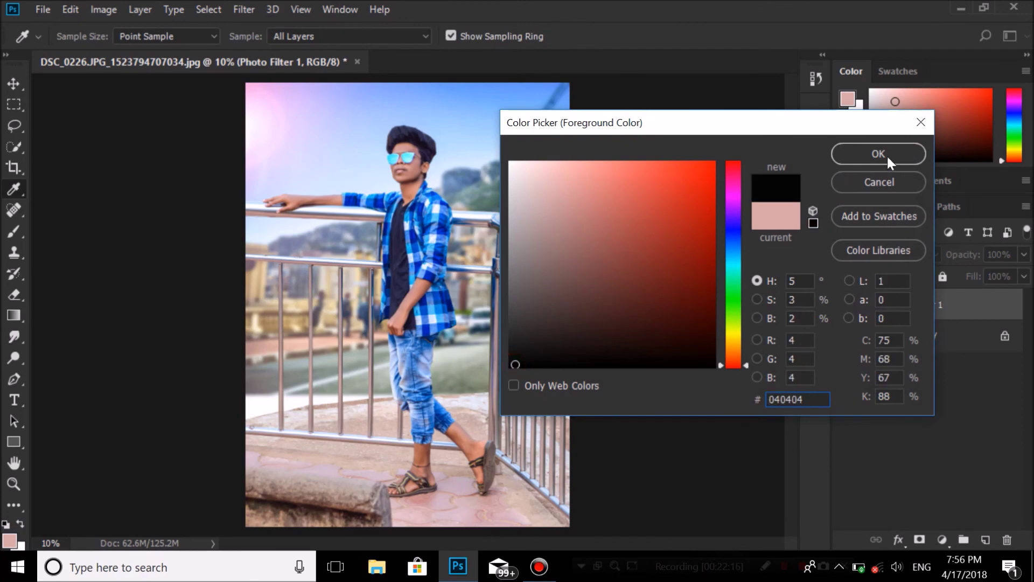
{"action": "left_click", "coordinate": [879, 154]}
{"action": "key", "text": "r"}
Step: Add a reversed radial Gradient Fill vignette with its centre moved up and scale 693
{"action": "left_click", "coordinate": [943, 543]}
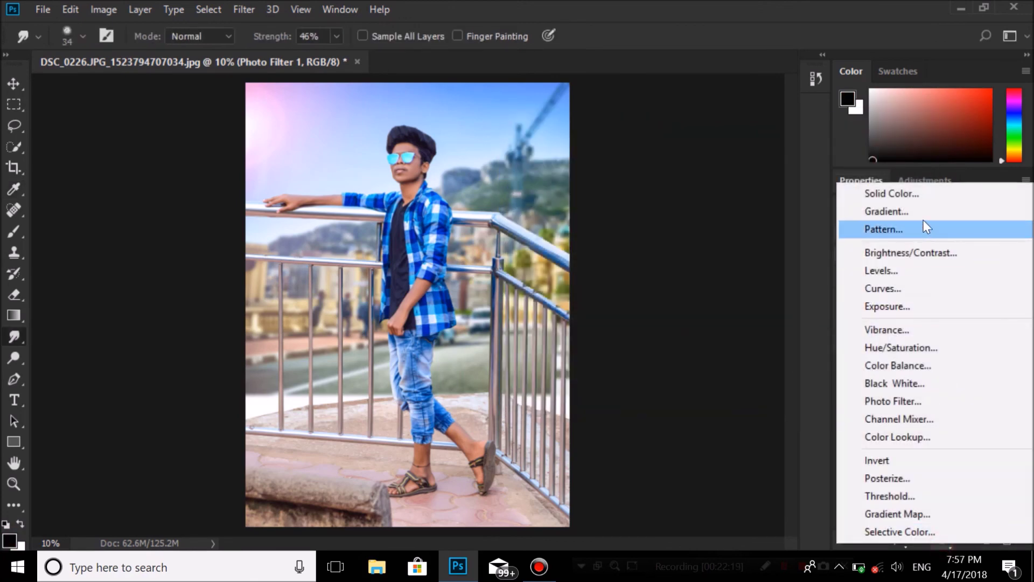
{"action": "left_click", "coordinate": [910, 211]}
{"action": "left_click", "coordinate": [687, 182]}
{"action": "left_click", "coordinate": [682, 203]}
{"action": "left_click", "coordinate": [683, 262]}
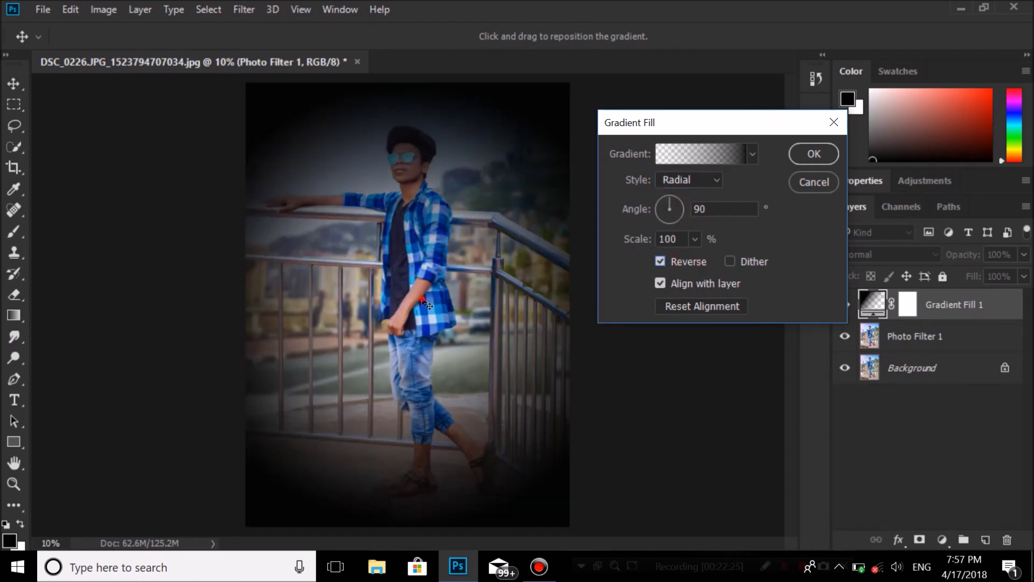
{"action": "left_click_drag", "start_coordinate": [426, 303], "coordinate": [414, 181]}
{"action": "left_click_drag", "start_coordinate": [694, 239], "coordinate": [744, 263]}
{"action": "left_click", "coordinate": [813, 154]}
Step: Hide the trial gradient fill layer and flatten the image to one Background layer
{"action": "left_click", "coordinate": [847, 305]}
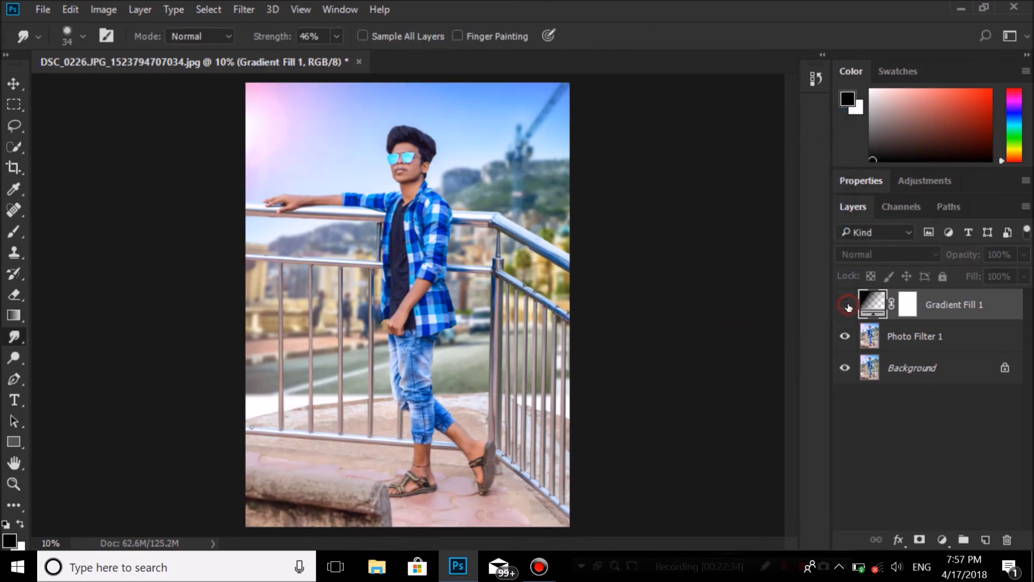
{"action": "right_click", "coordinate": [991, 313]}
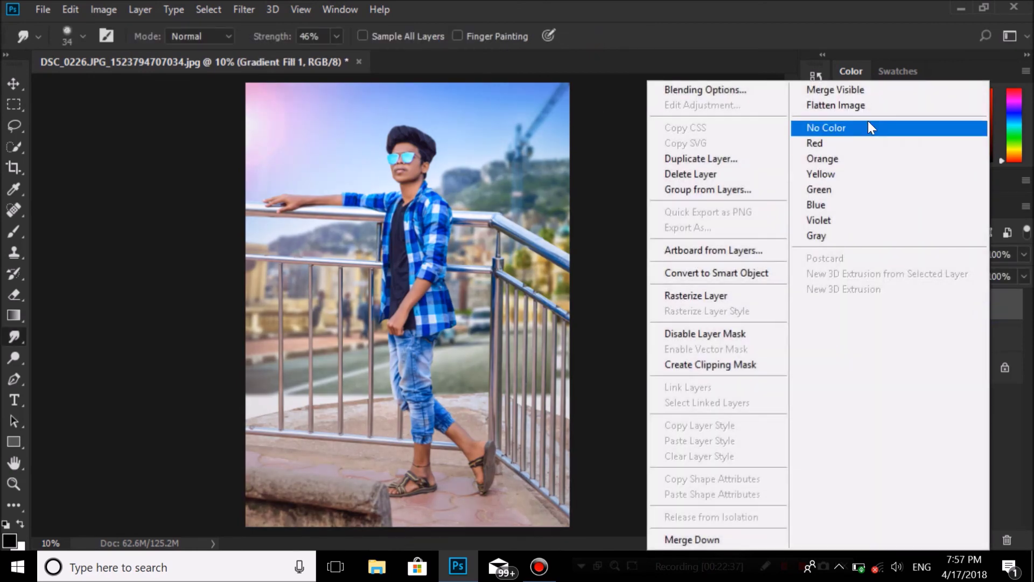
{"action": "left_click", "coordinate": [888, 99]}
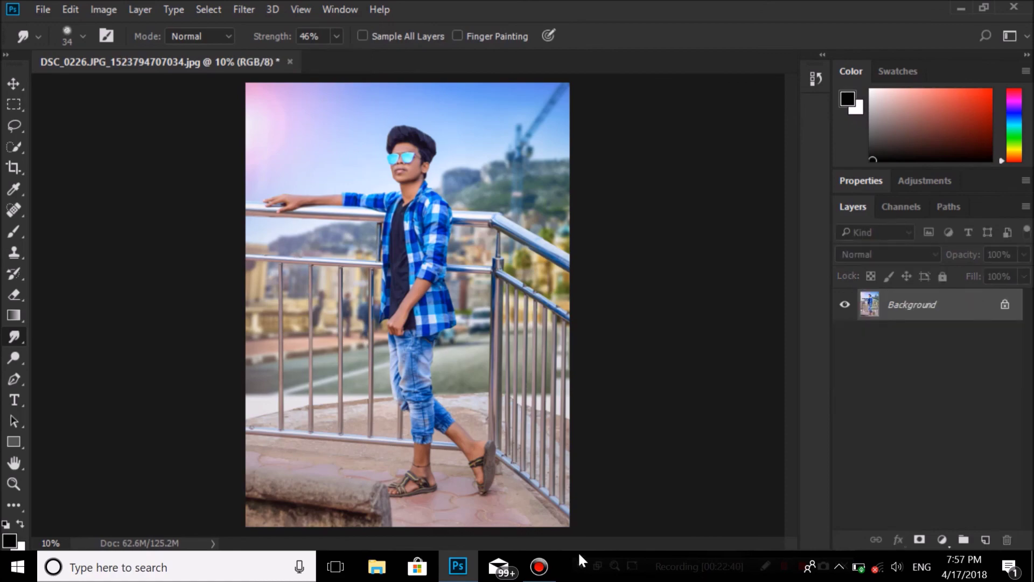